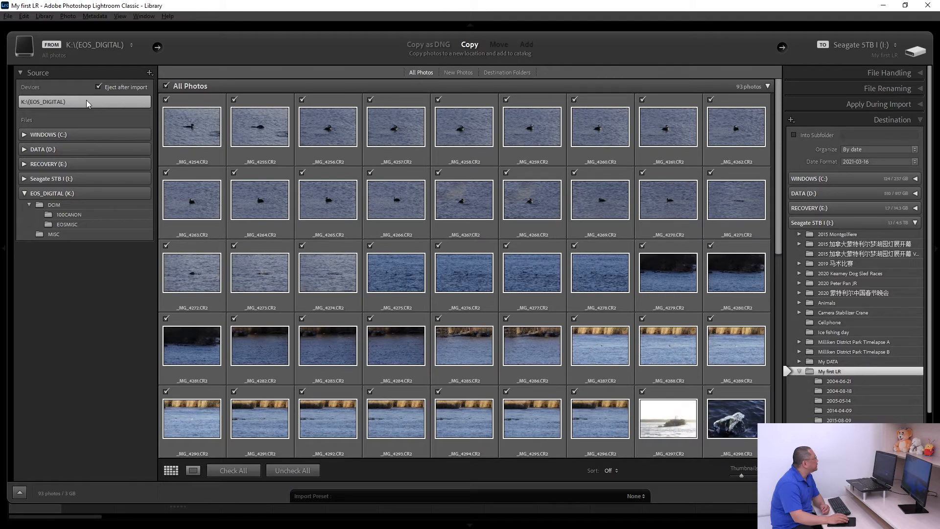
Look over the photos on the EOS_DIGITAL card and the destination folders on Seagate 5TB I (I:).
scroll(425, 178, down, 6)
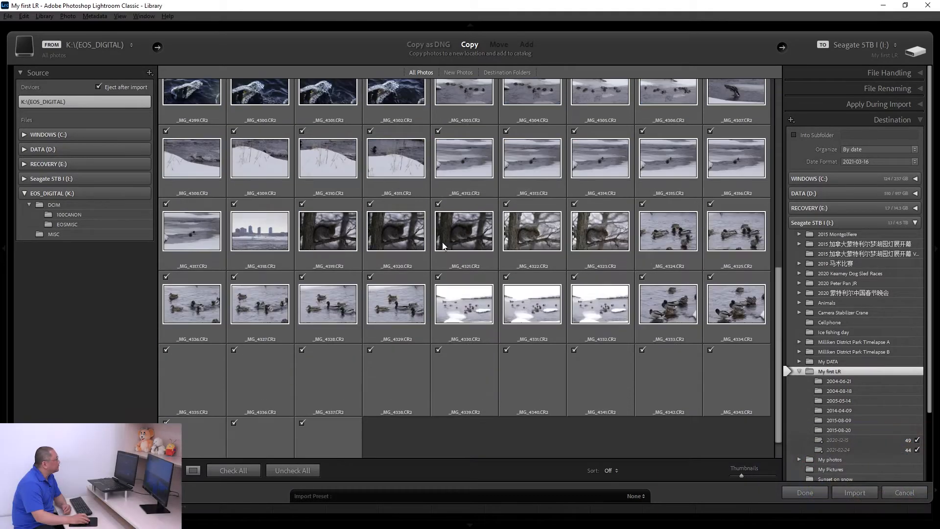
scroll(460, 301, up, 6)
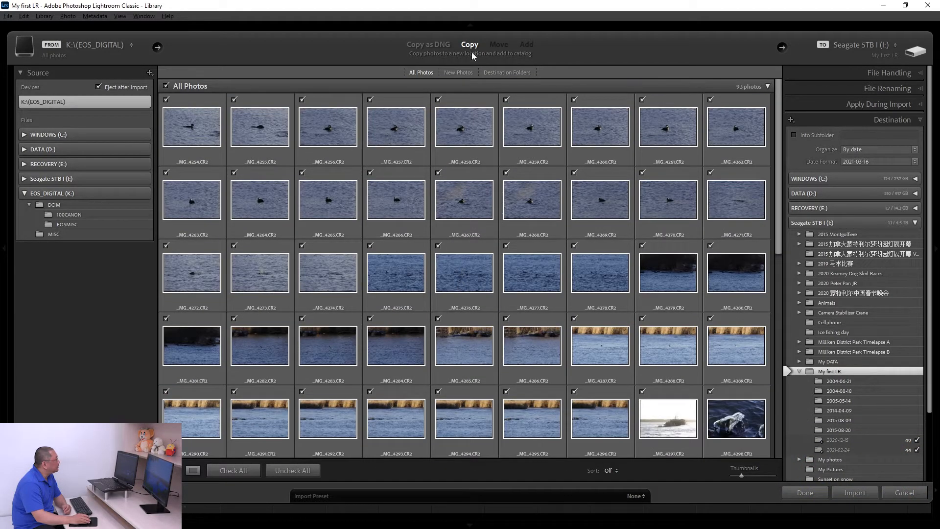
scroll(850, 382, down, 3)
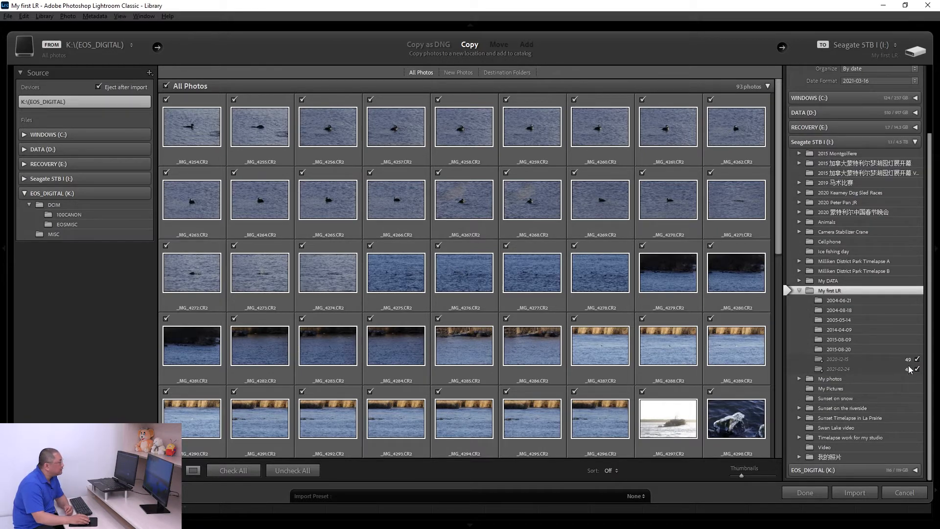
scroll(887, 360, up, 5)
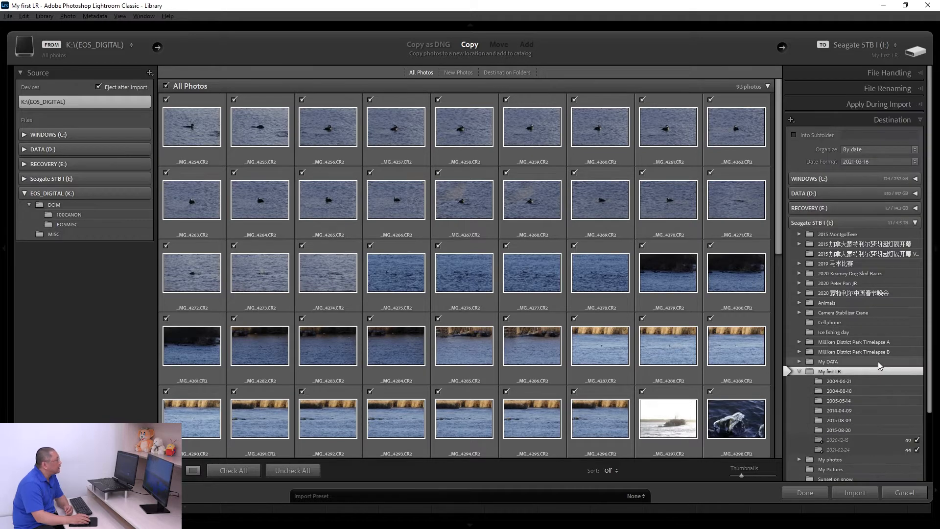
Set Build Previews to Embedded & Sidecar in the File Handling import options.
click(859, 72)
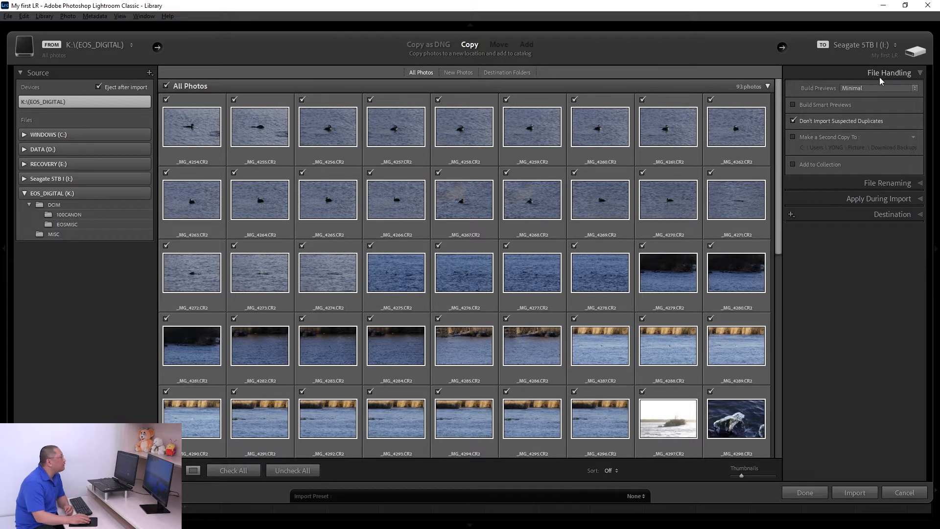
click(848, 88)
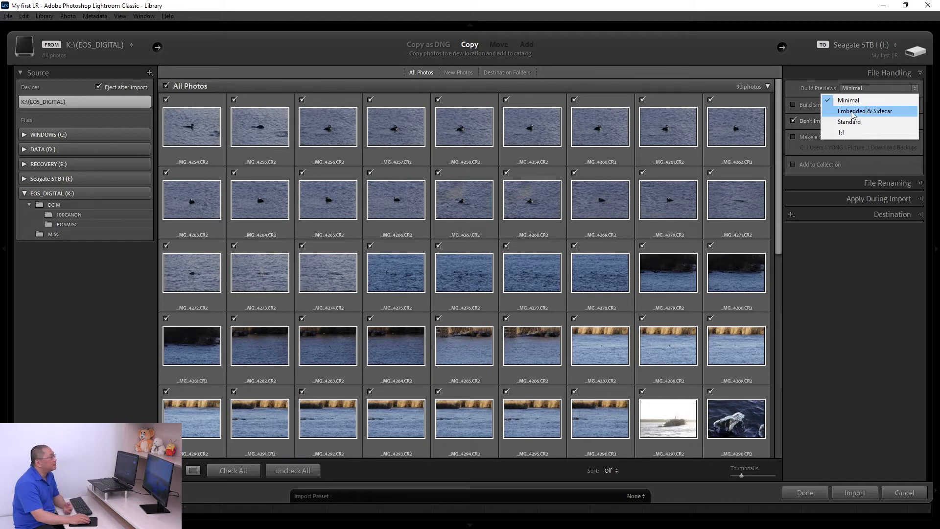
click(847, 114)
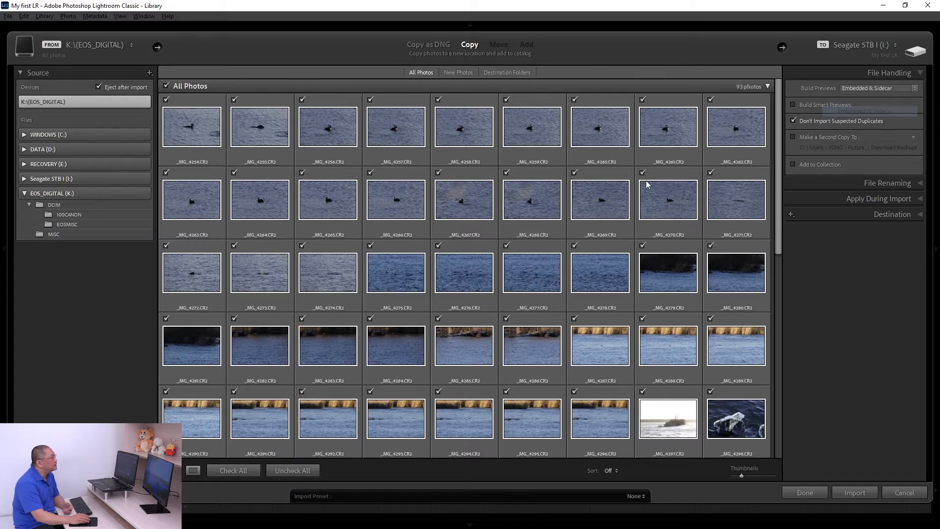
click(853, 88)
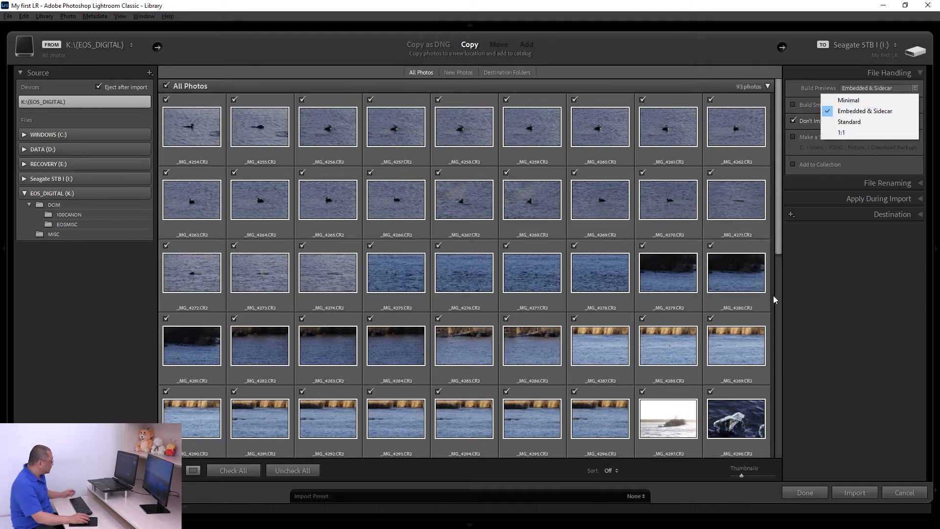
Switch to File Explorer and open the My first LR Previews.lrdata folder inside the My first LR catalog folder.
key(alt+Tab)
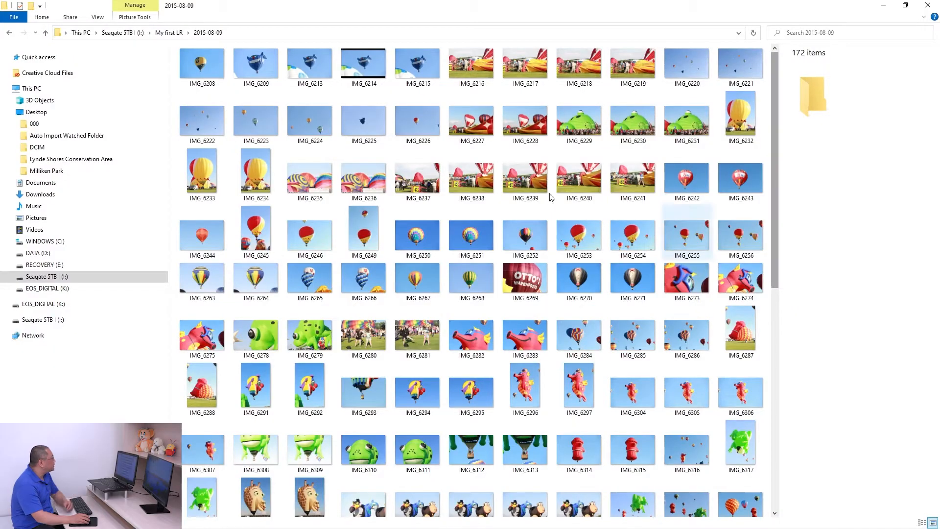
click(173, 33)
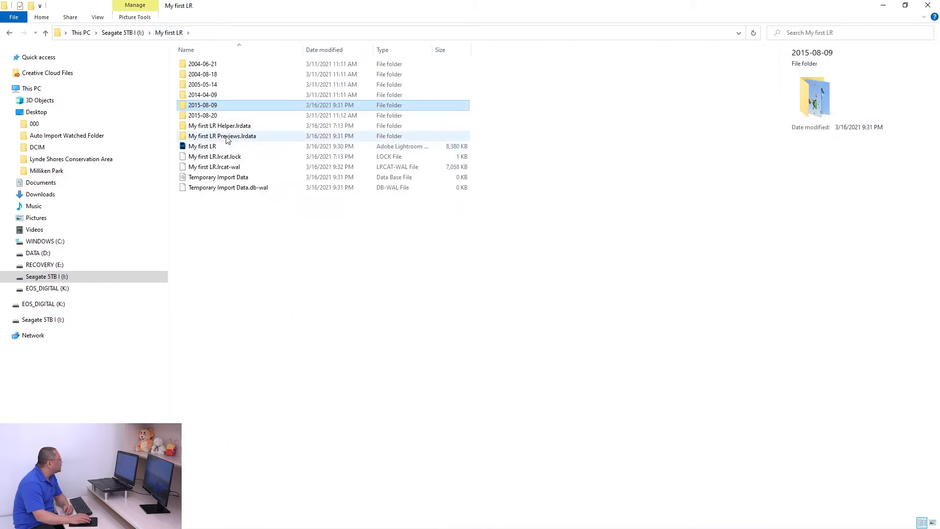
click(228, 139)
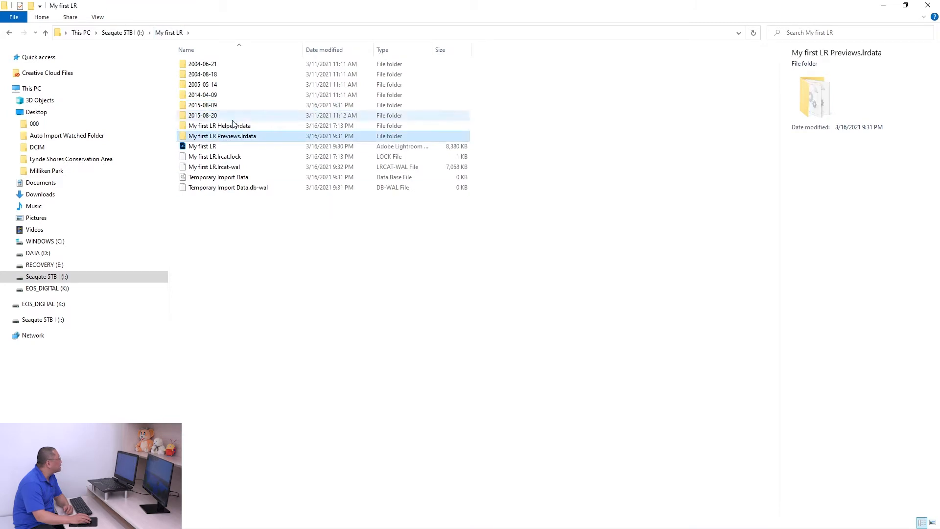
click(222, 137)
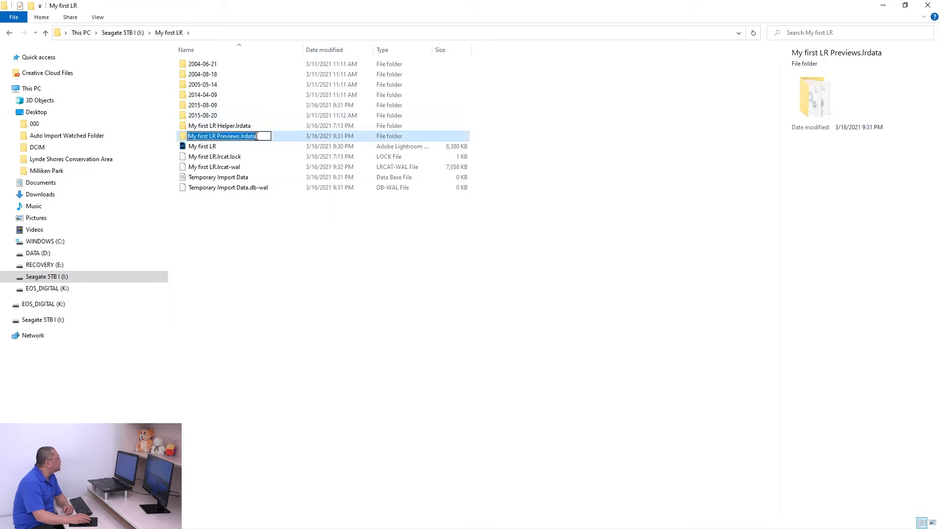
click(283, 135)
double_click(224, 136)
Look inside preview subfolder 6 and its 6AC2 folder, and return to the My first LR folder.
click(199, 127)
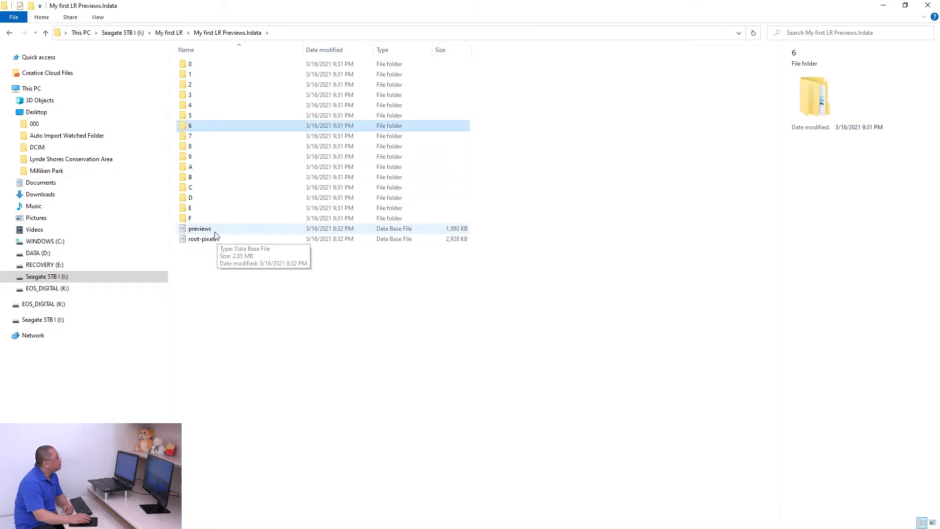
double_click(192, 128)
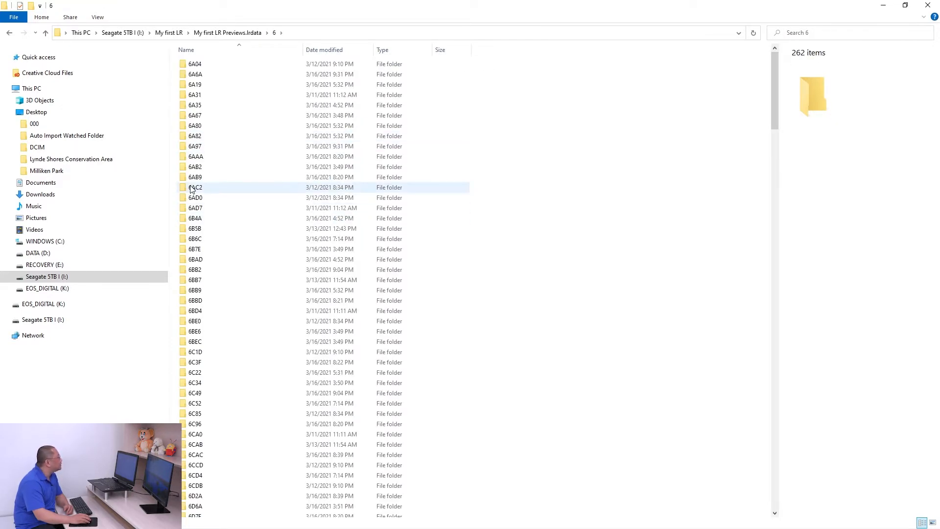
double_click(195, 188)
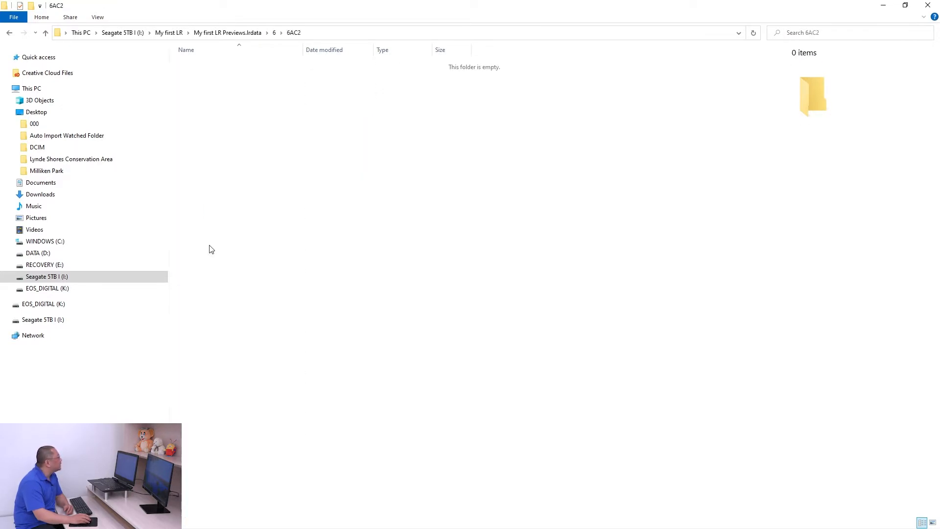
click(220, 32)
click(169, 32)
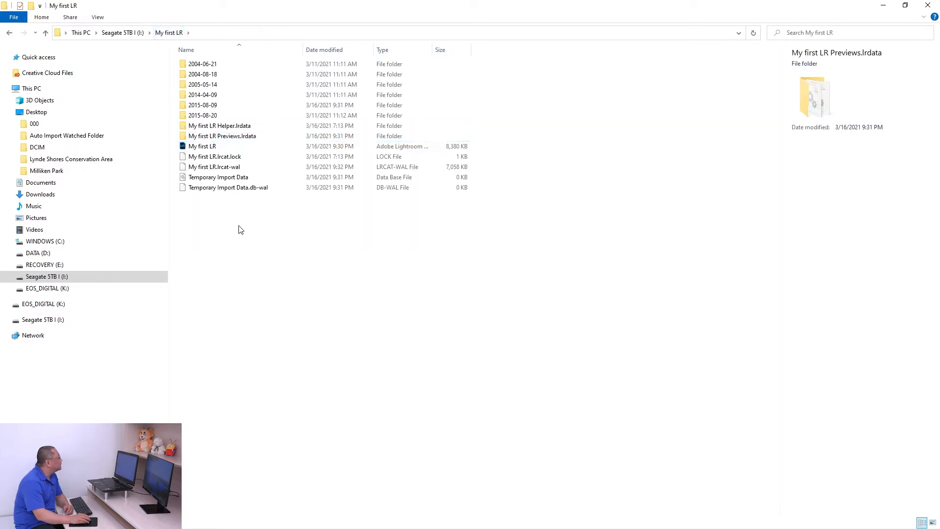
View the contents of My first LR Previews.lrdata once more, and switch back to Lightroom Classic.
double_click(237, 138)
drag(261, 294, 172, 5)
click(239, 289)
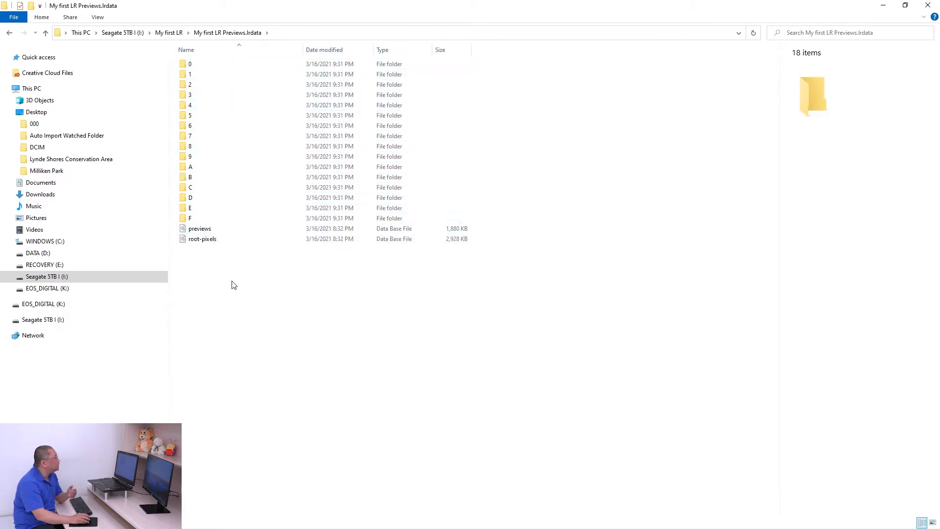
click(169, 33)
click(271, 307)
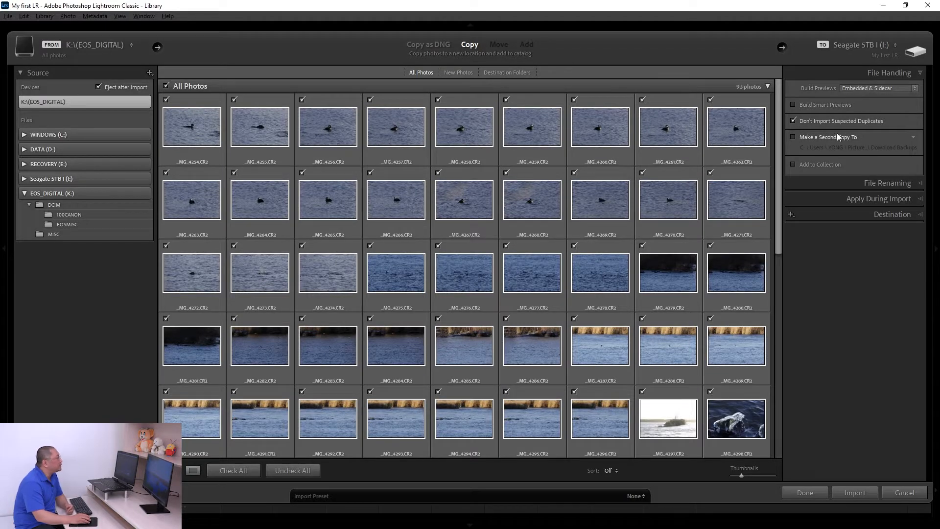
Review the Build Previews choices for the import and set the option to Minimal.
click(859, 88)
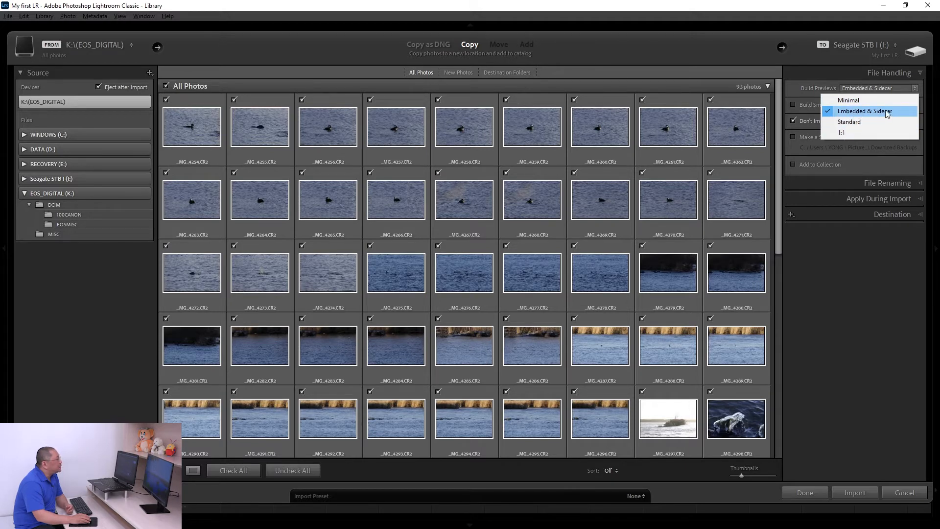
click(835, 239)
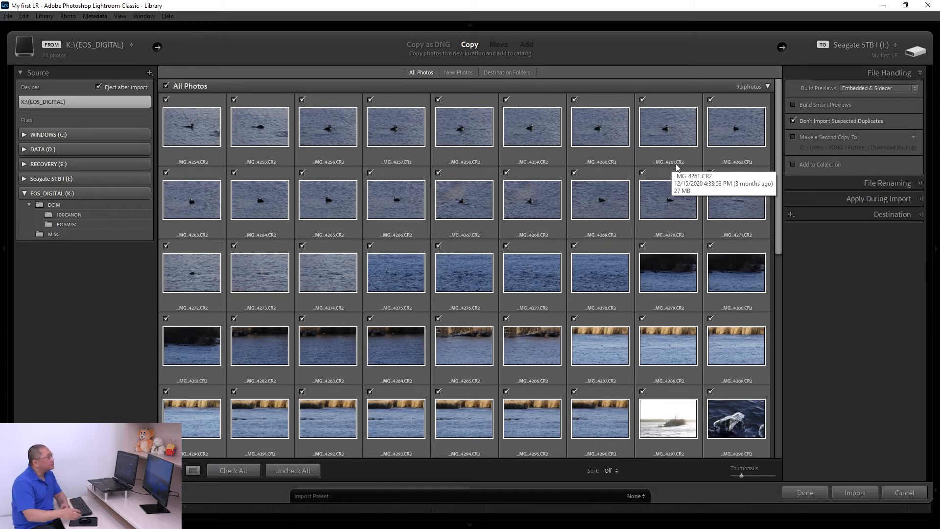
click(890, 89)
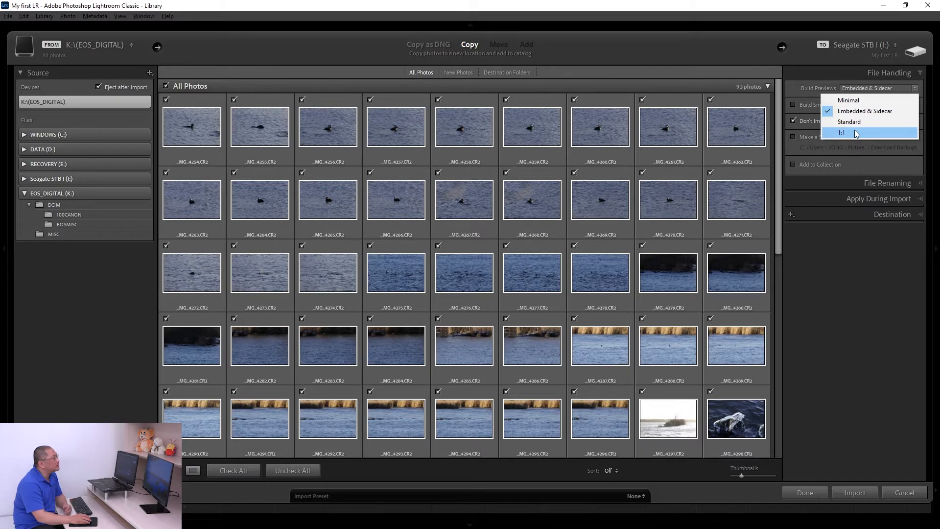
click(870, 103)
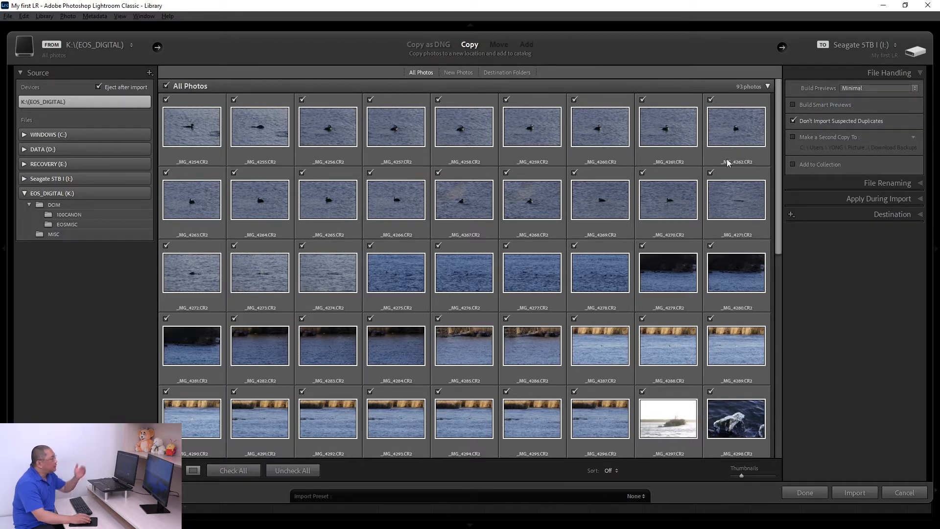
scroll(703, 279, down, 5)
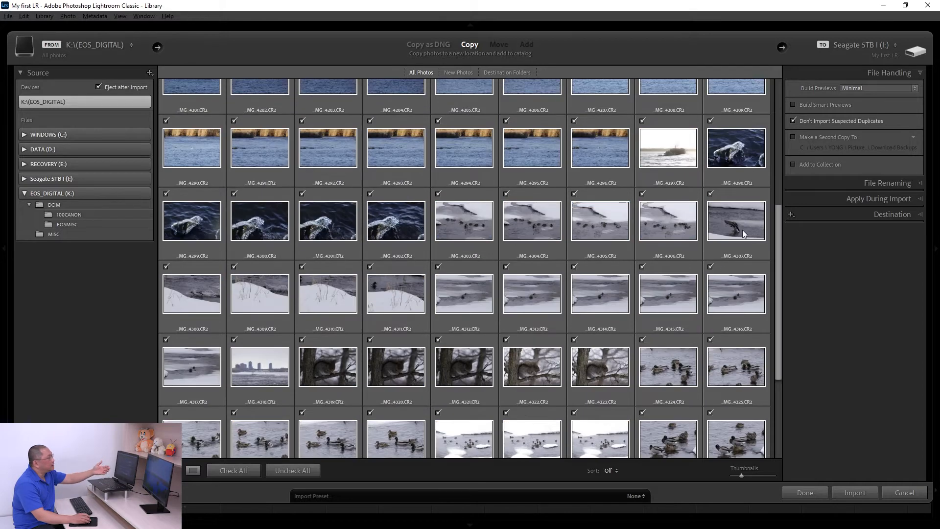
Review the Build Previews choices again, and switch Build Smart Previews on and back off.
click(862, 88)
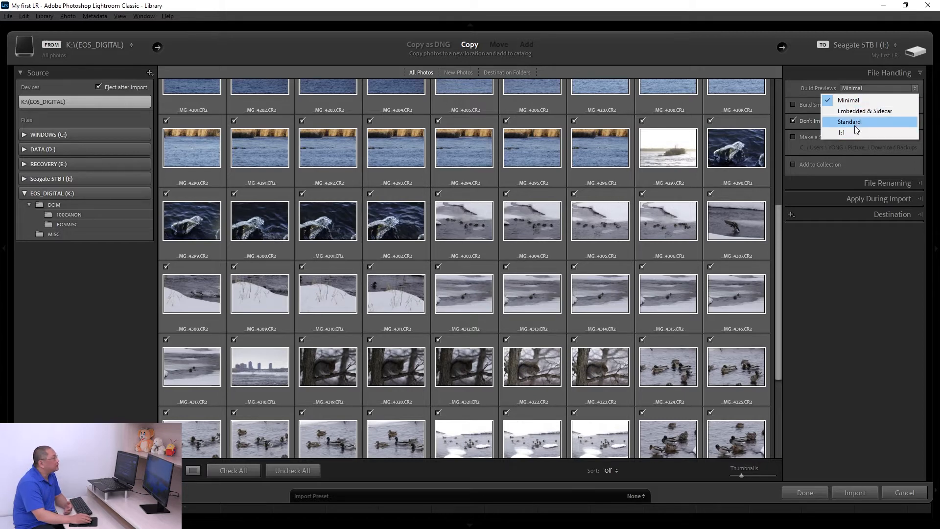
click(862, 304)
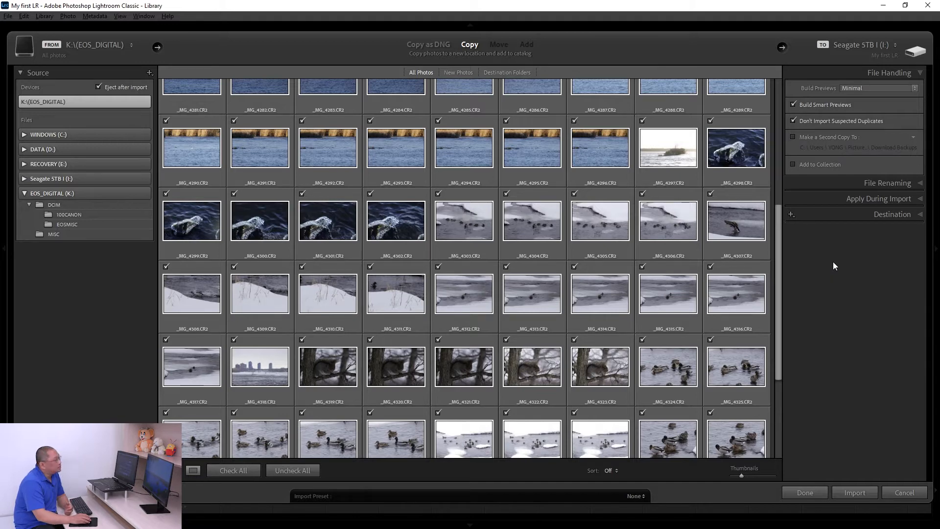
click(821, 105)
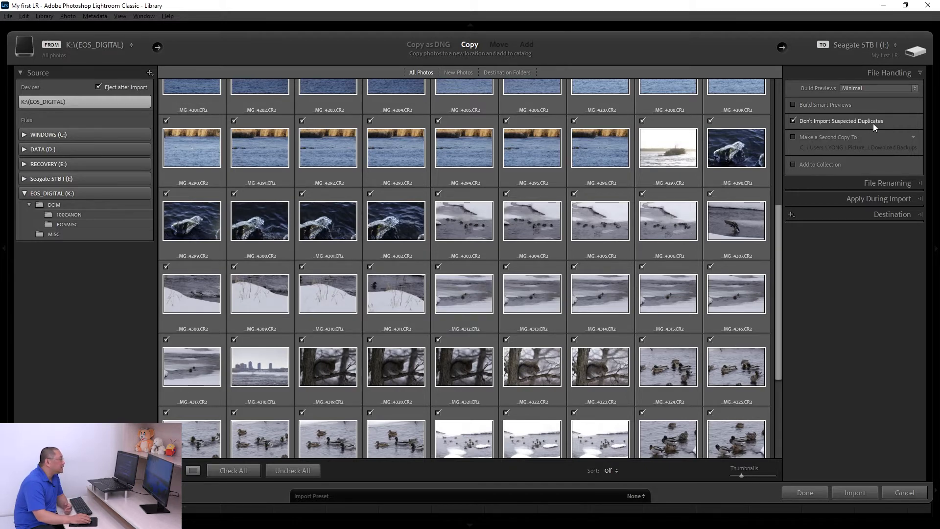
Exclude photos _MG_4260.CR2, _MG_4261.CR2 and _MG_4262.CR2 from the import.
scroll(684, 184, up, 5)
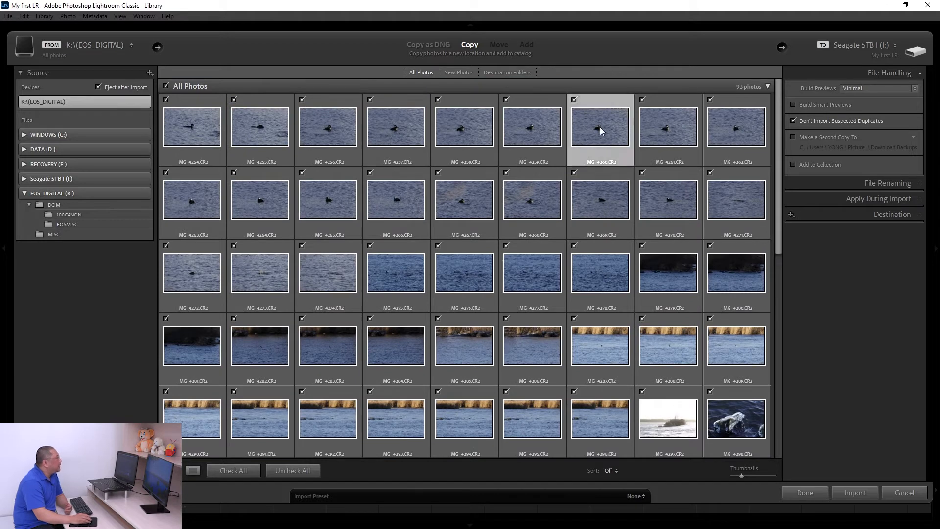
click(574, 100)
click(643, 99)
click(710, 100)
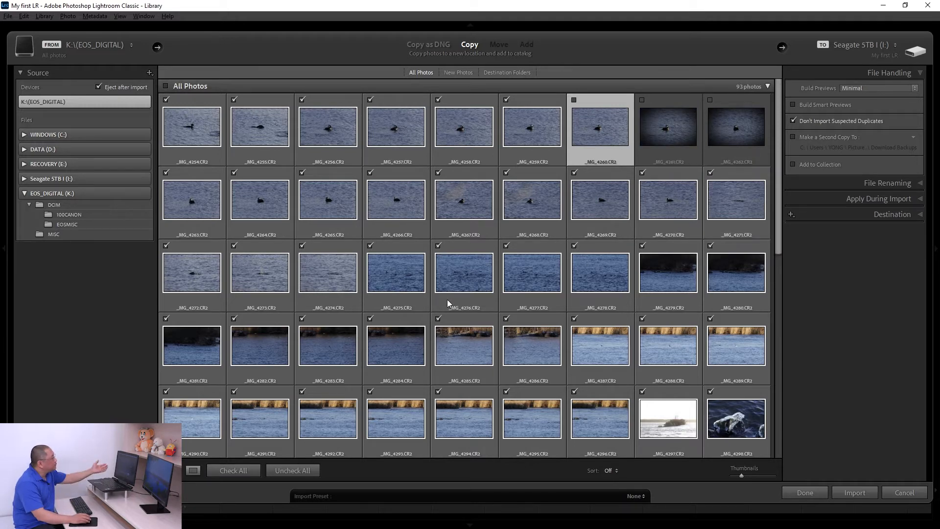
scroll(515, 303, down, 5)
scroll(513, 302, up, 5)
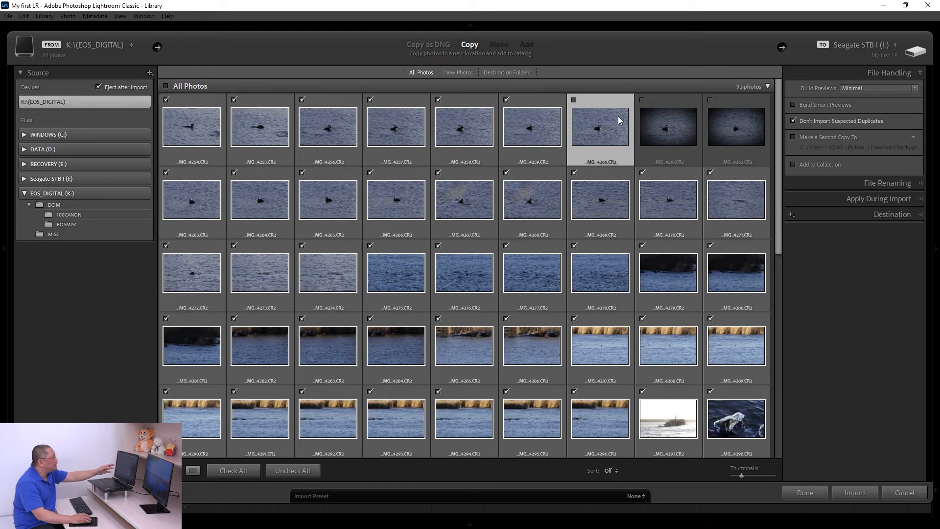
Select the excluded photos _MG_4260 to _MG_4262 one at a time to compare their highlighted and dimmed thumbnails.
click(726, 130)
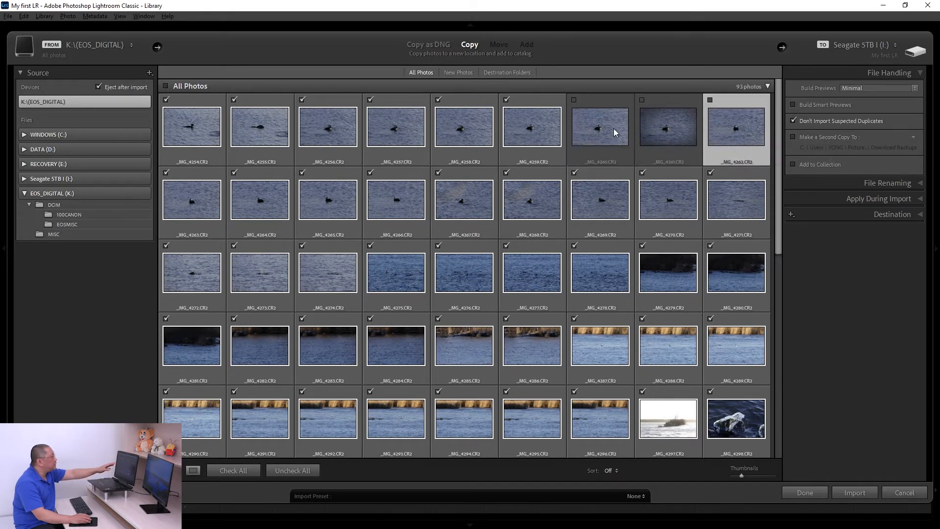
click(646, 128)
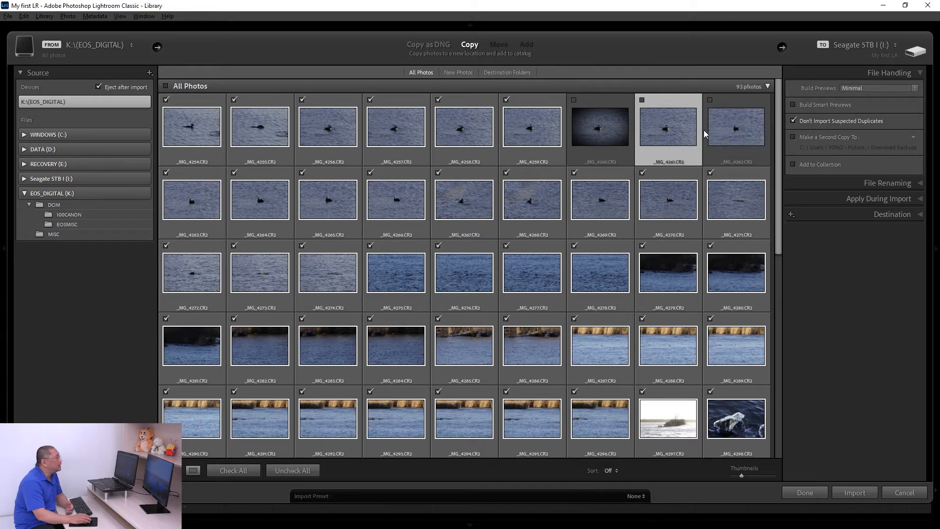
click(615, 131)
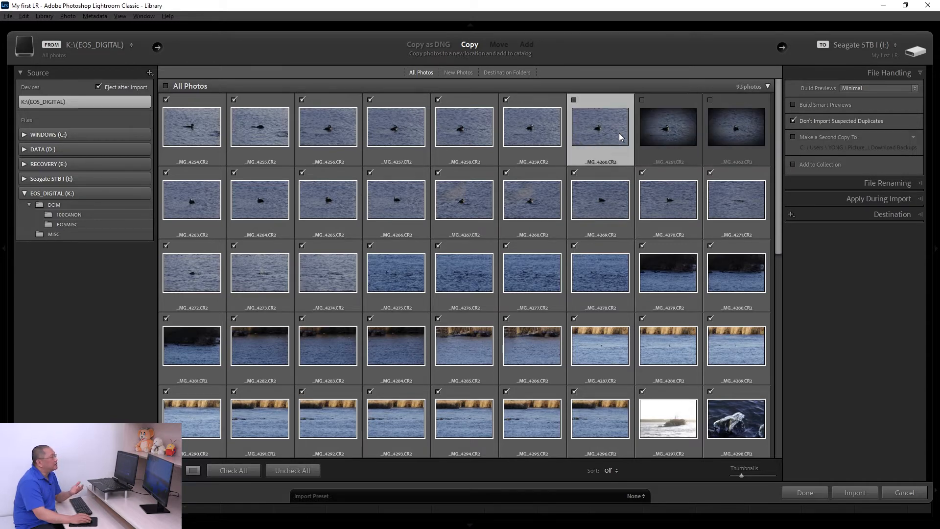
click(716, 131)
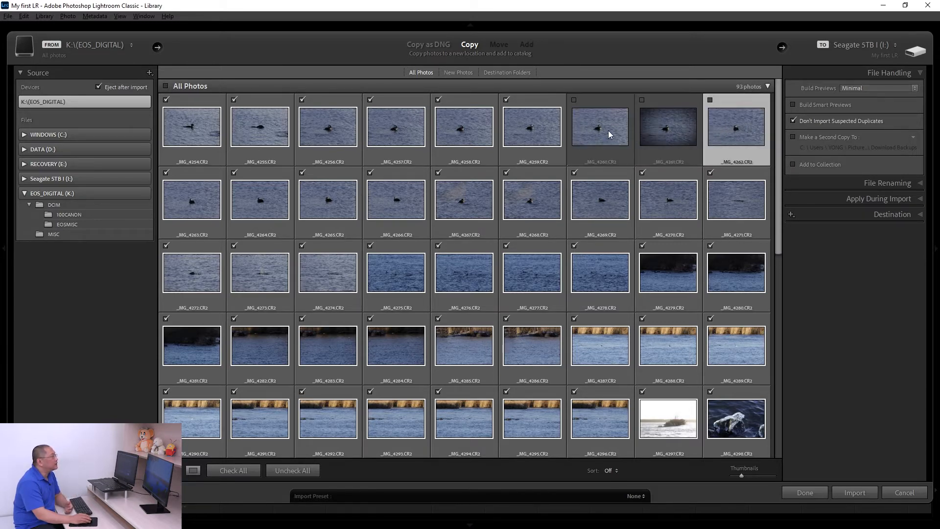
click(609, 131)
click(713, 128)
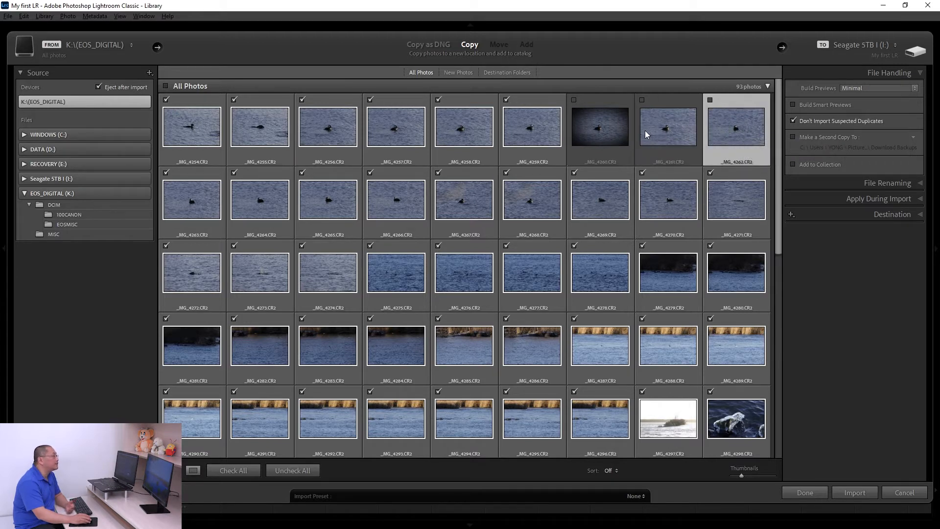
click(631, 128)
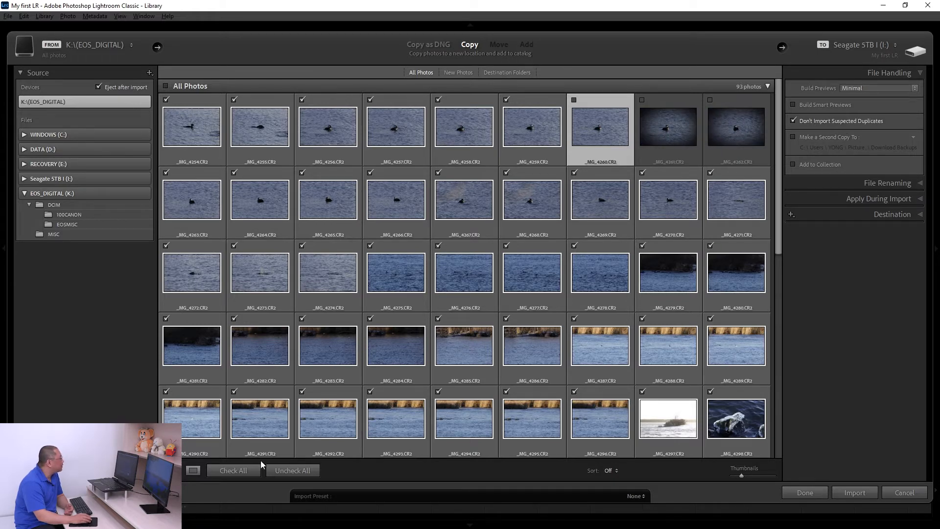
Include every photo on the EOS_DIGITAL card in the import.
click(235, 471)
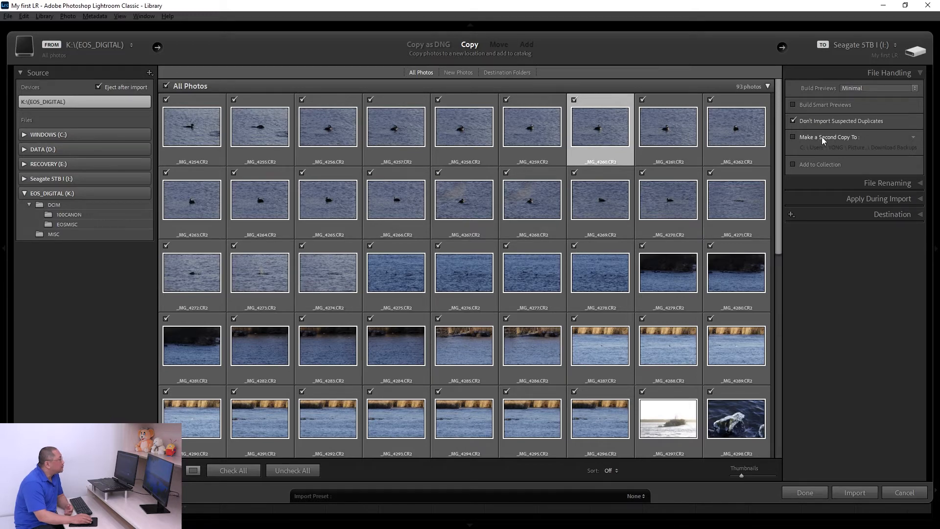
Try the Make a Second Copy To and Add to Collection options, checking the destination folders in between, and switch both back off.
click(839, 139)
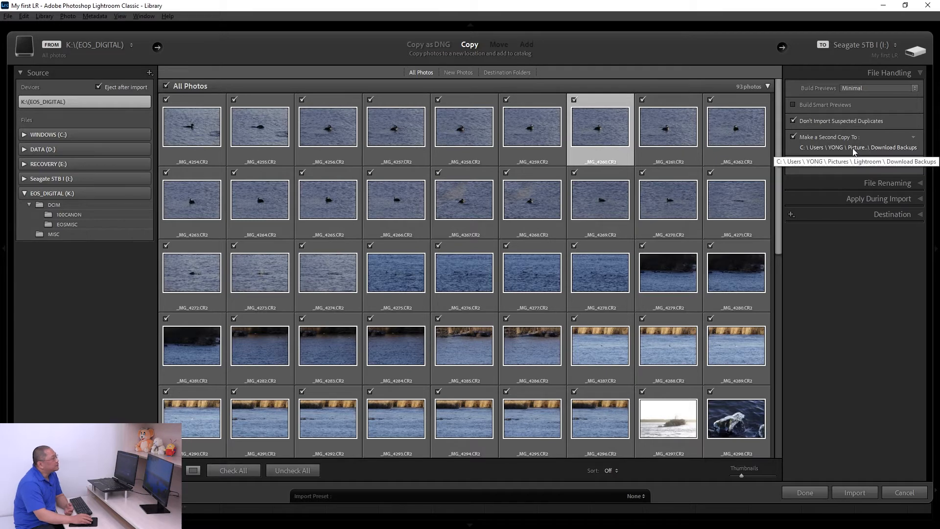
click(853, 215)
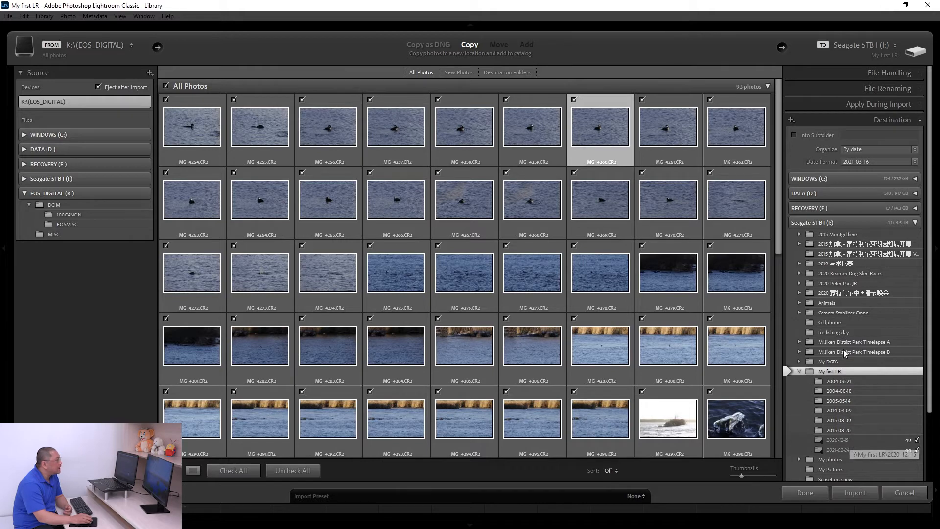
click(864, 72)
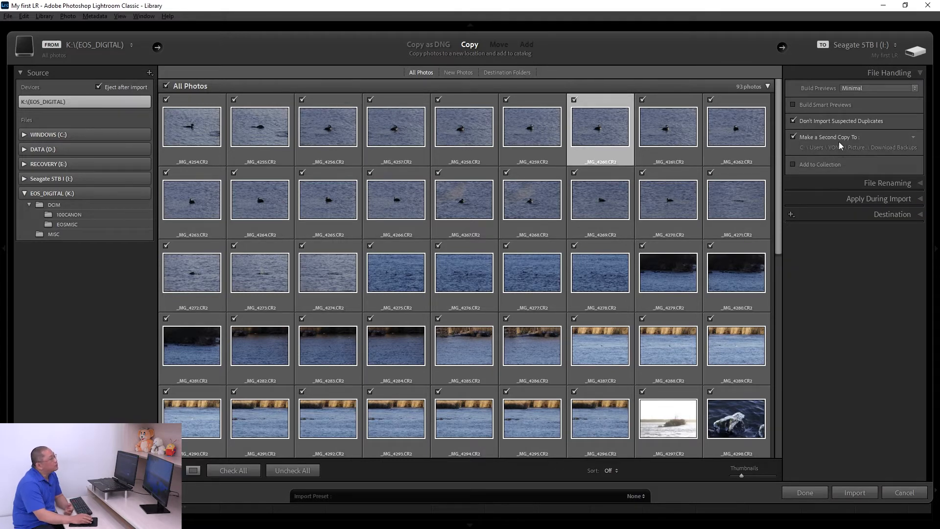
click(795, 137)
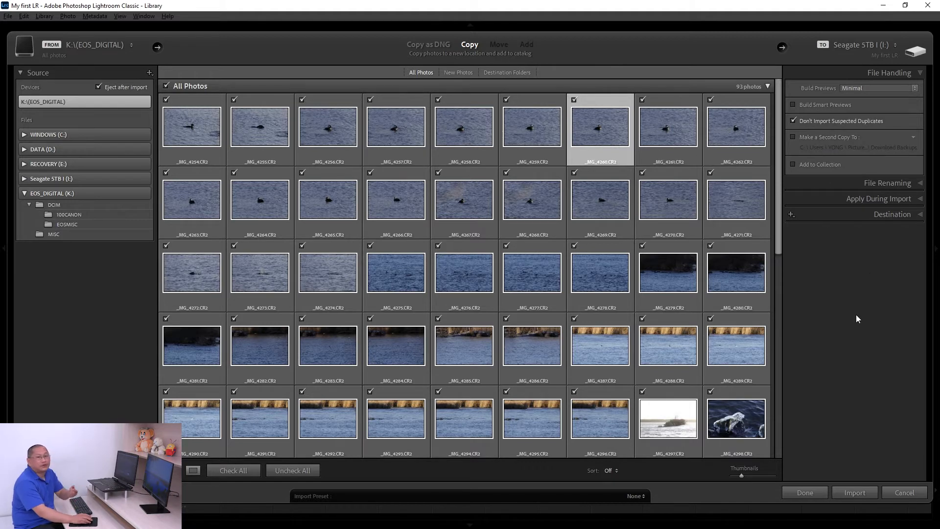
click(825, 164)
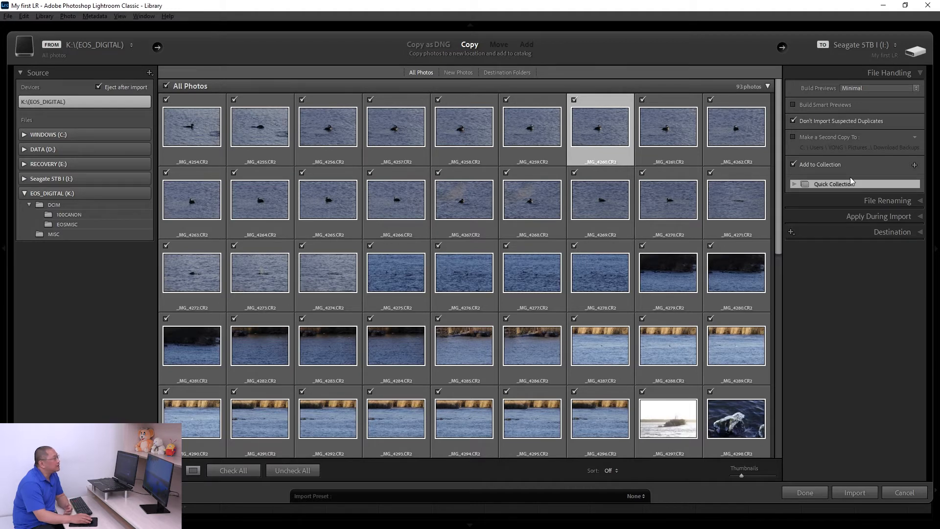
click(824, 166)
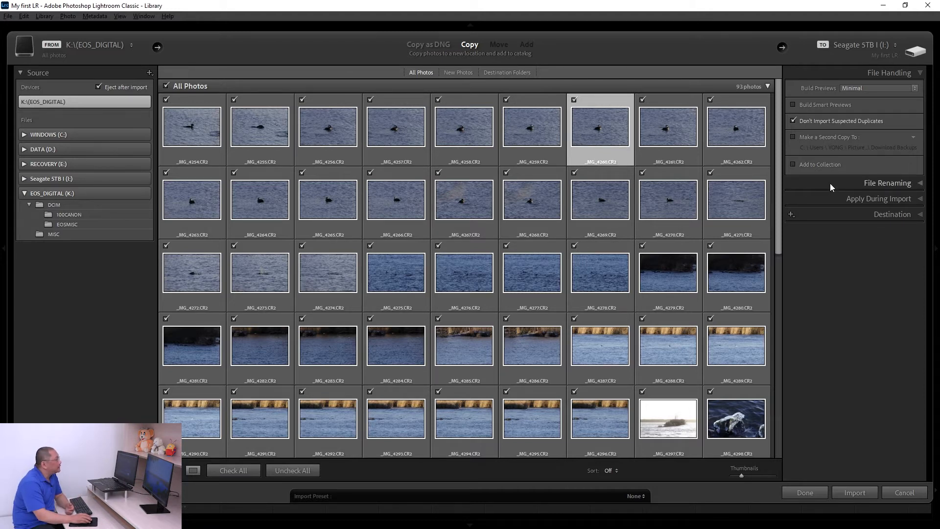
Try Rename Files for the import, review the naming templates, and switch renaming back off.
click(830, 184)
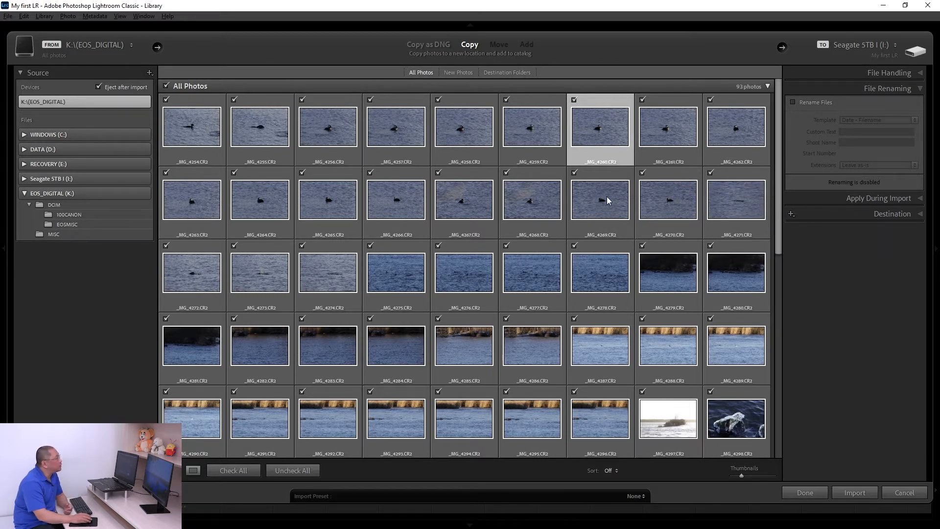
click(802, 102)
click(862, 121)
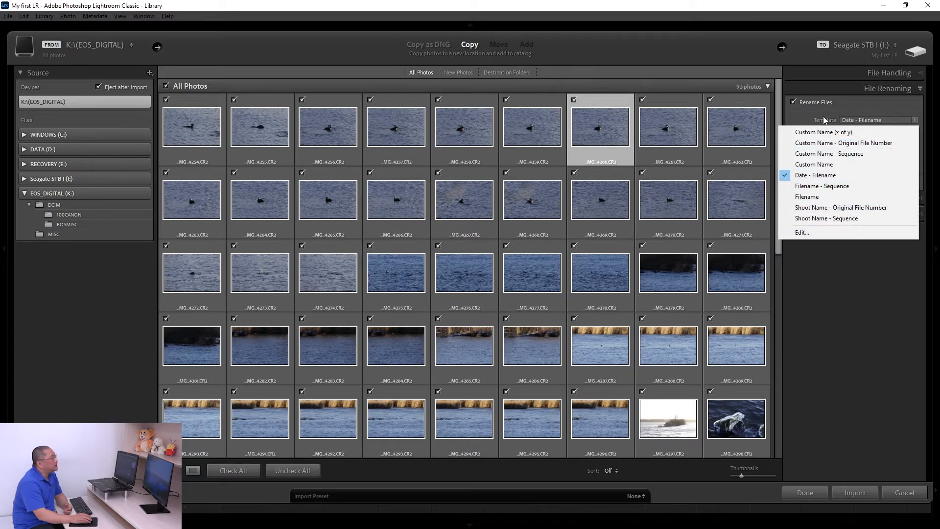
click(797, 118)
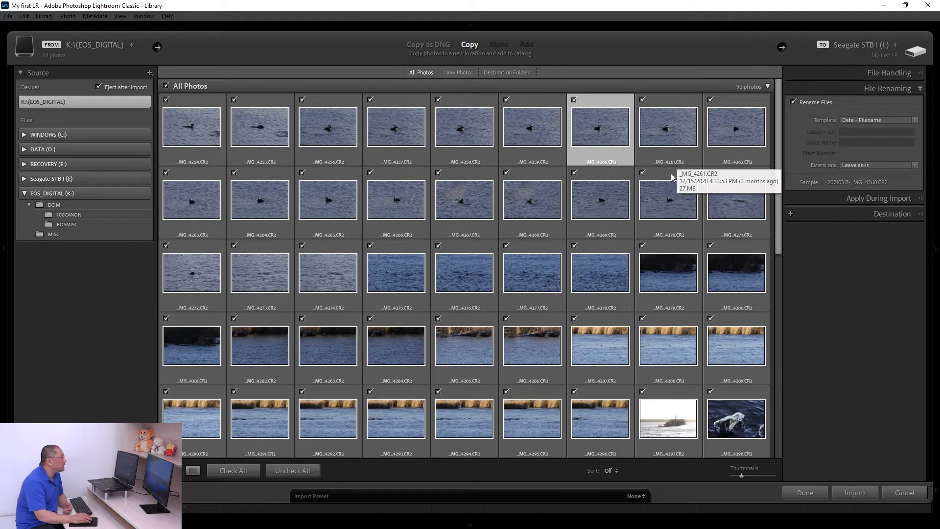
click(794, 103)
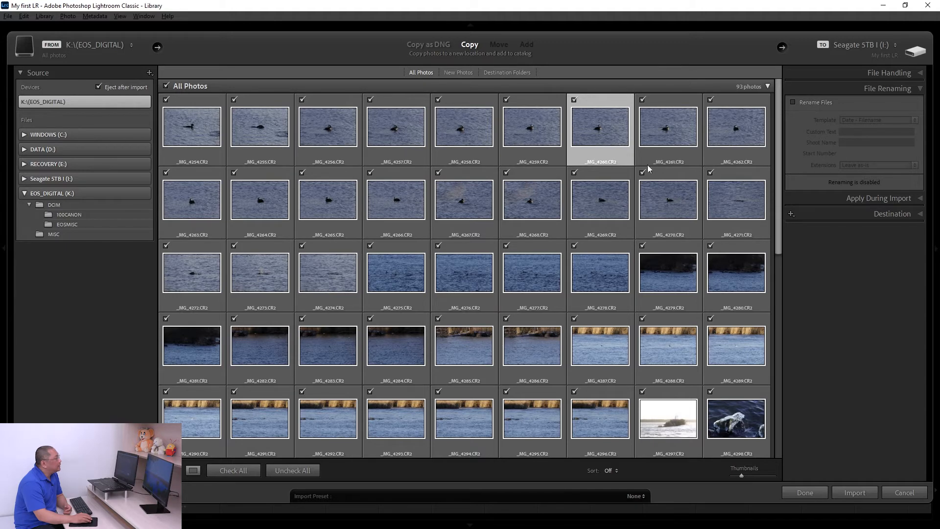
click(804, 102)
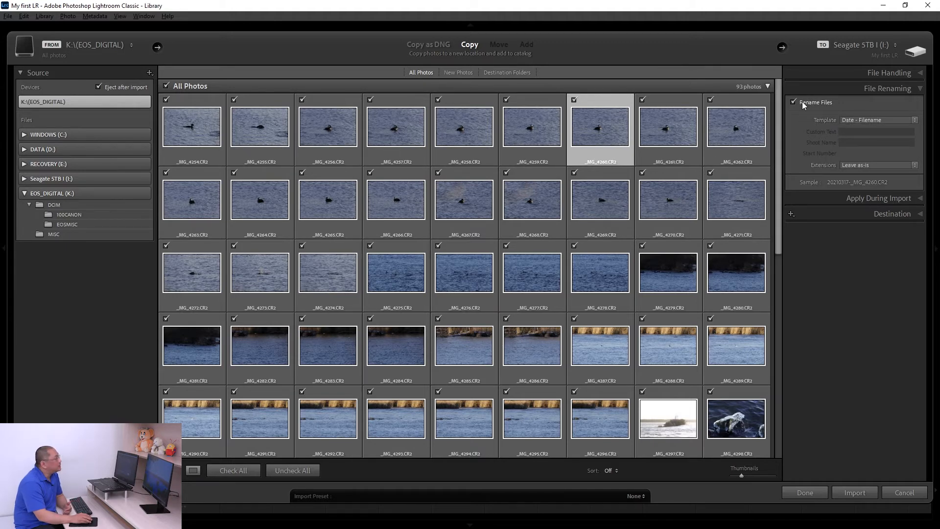
click(815, 103)
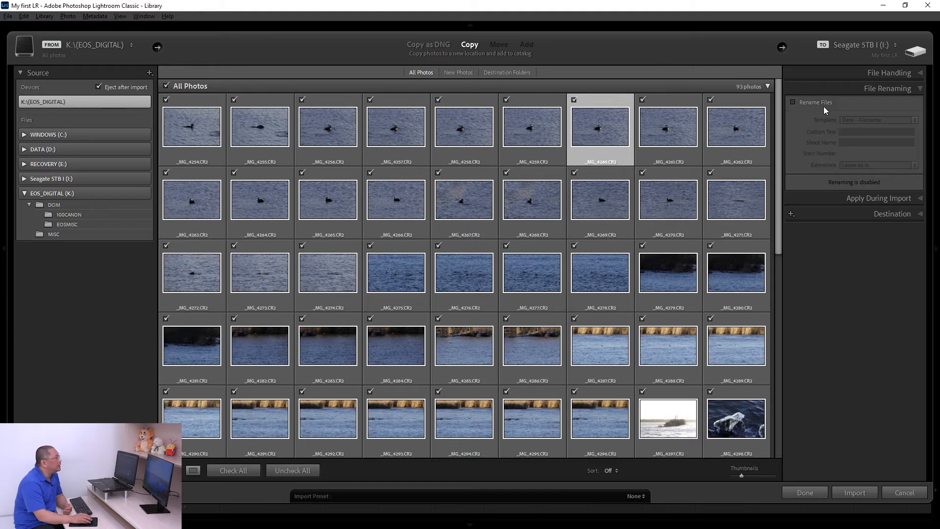
Review the Develop Settings preset groups that can be applied during import, keeping None.
click(830, 199)
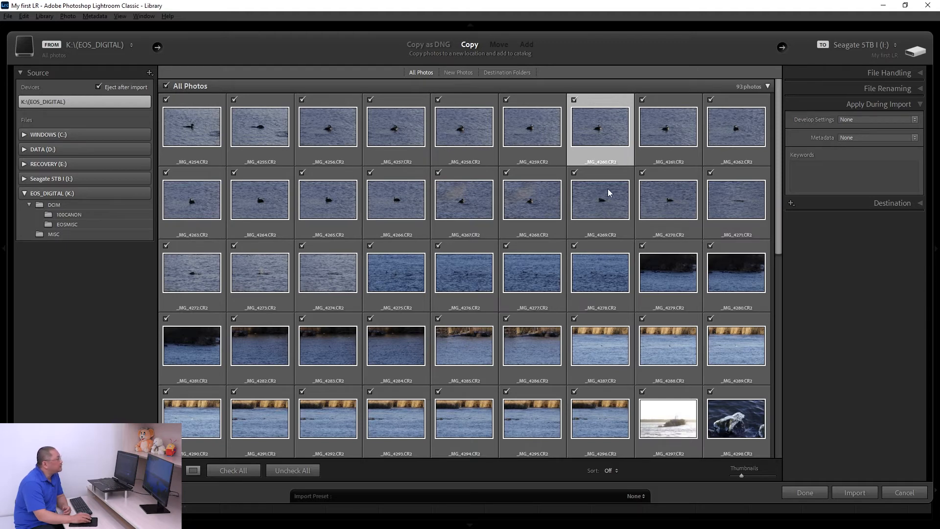
mouse_move(611, 210)
click(874, 120)
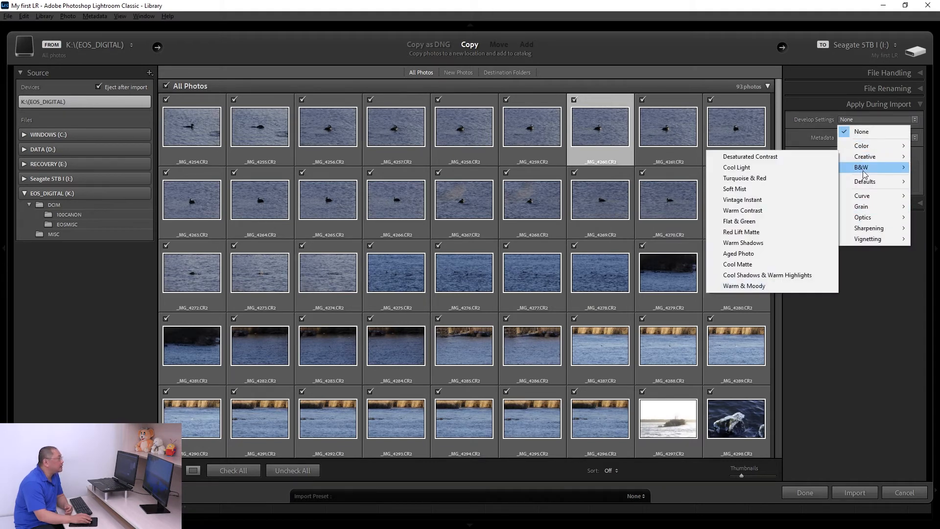
mouse_move(862, 169)
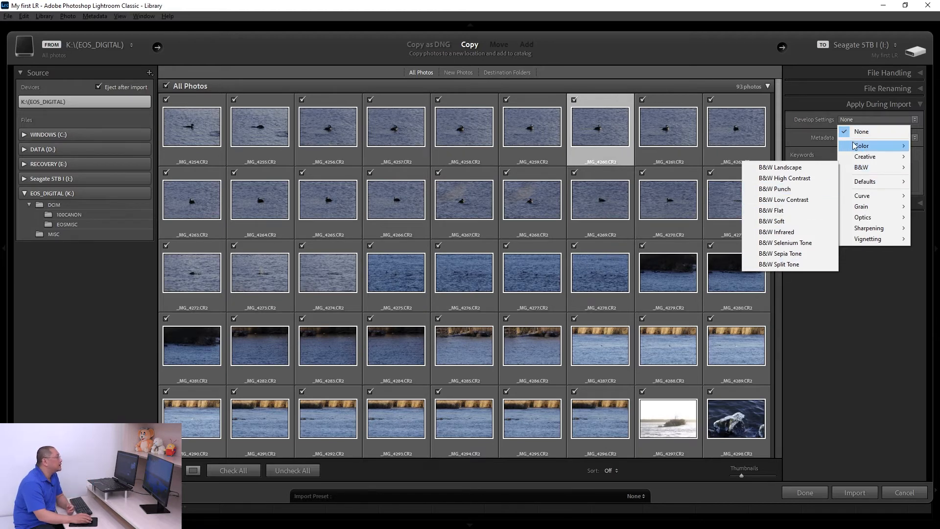
click(815, 260)
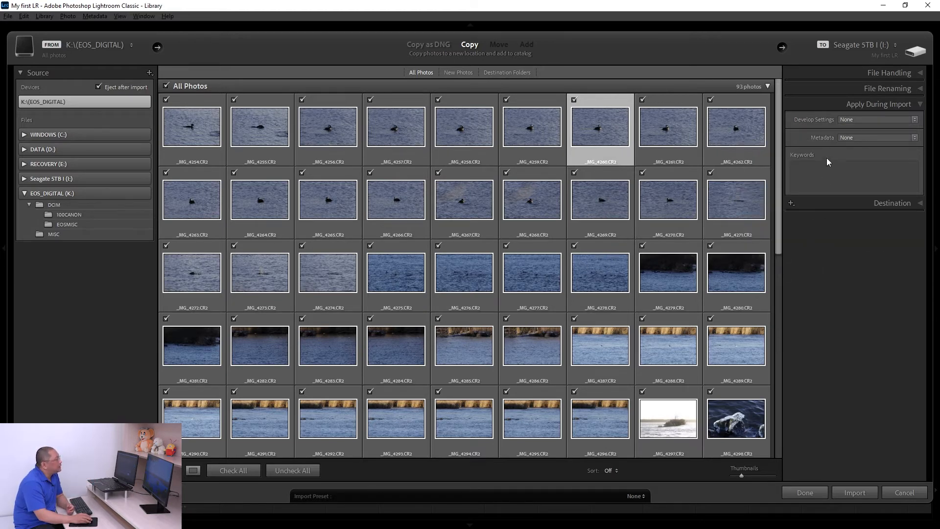
Review the Metadata preset choices and the Keywords field for the import, leaving both unset.
click(848, 139)
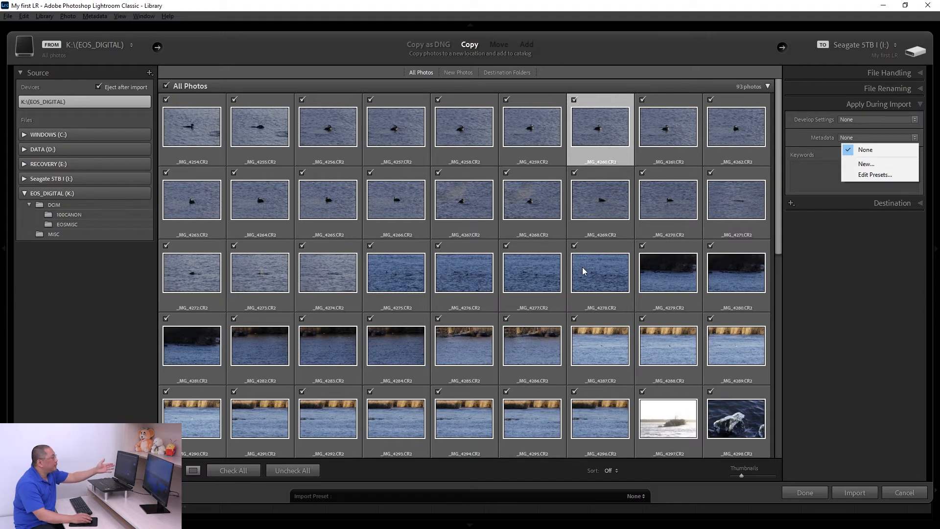
click(817, 175)
click(817, 175)
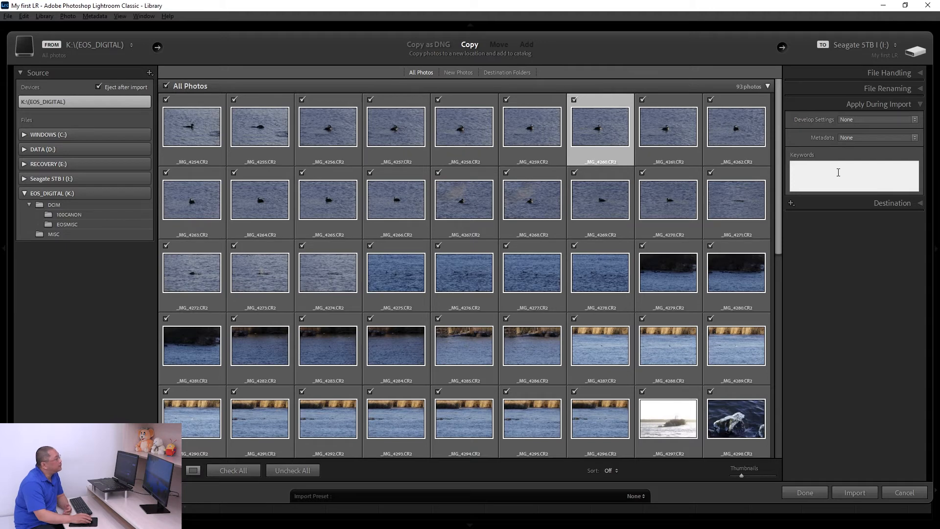
click(839, 105)
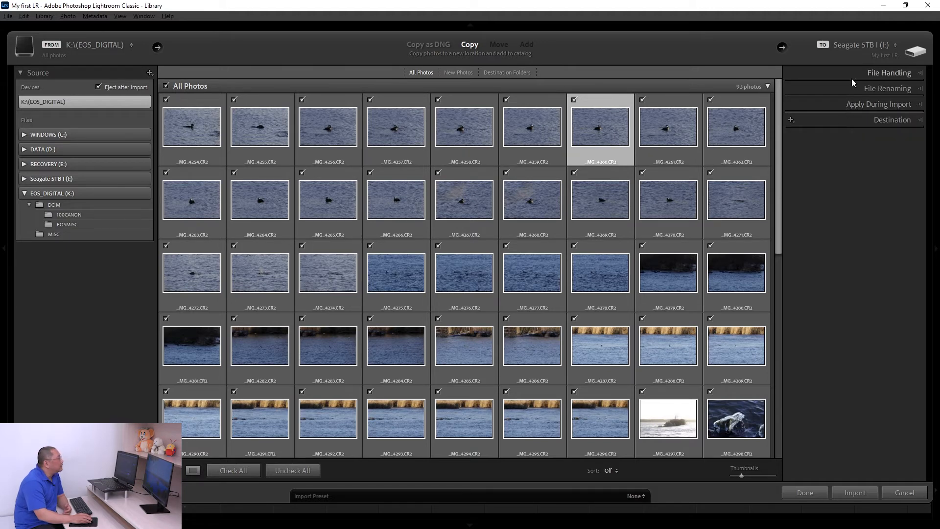
Keep Build Previews at Minimal, check the My first LR destination, and start the import.
click(850, 72)
click(855, 89)
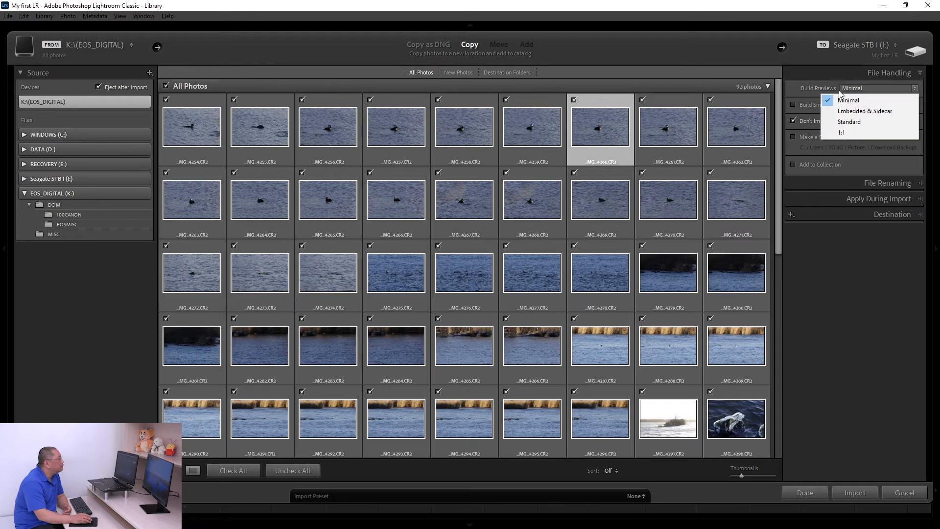
click(865, 101)
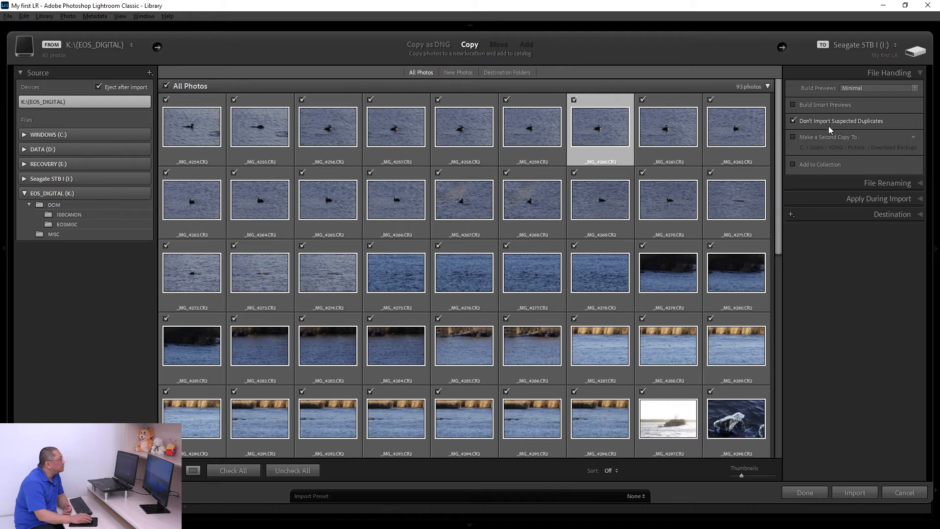
click(854, 215)
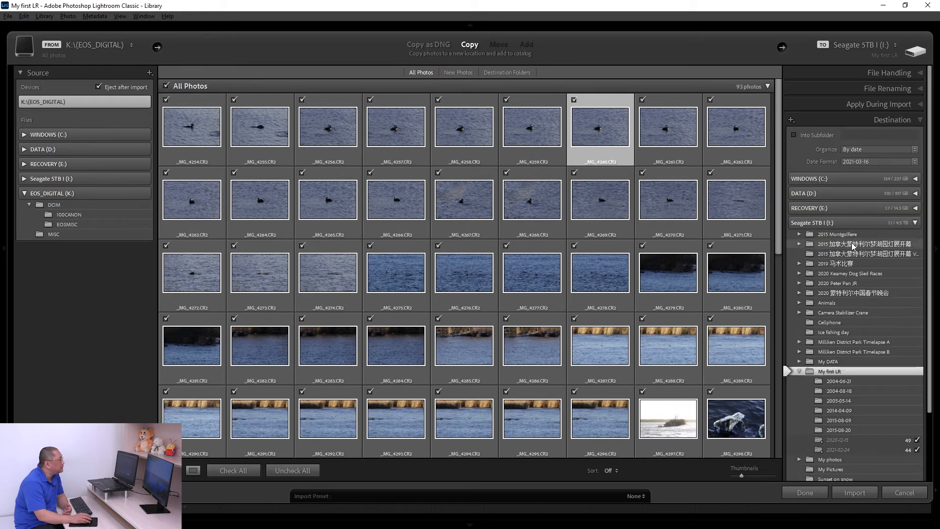
click(856, 493)
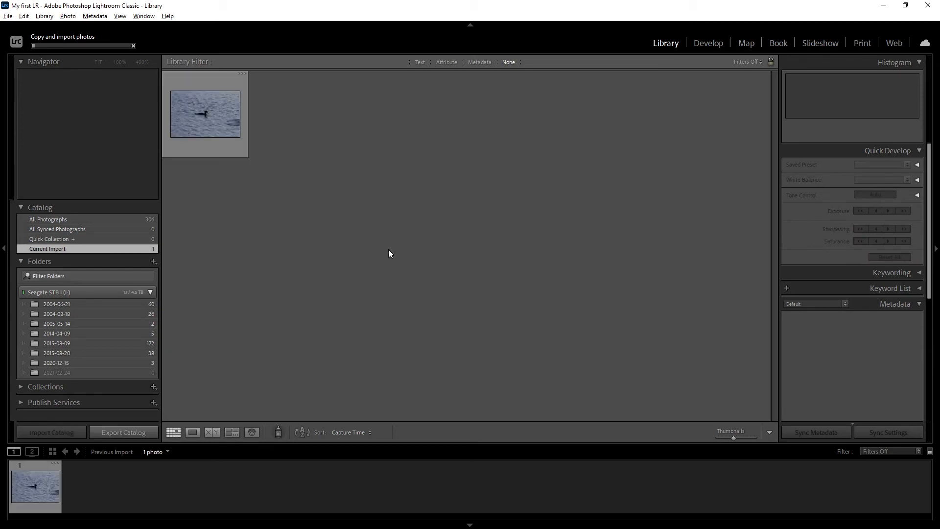
Switch to File Explorer and check the 2020-12-15 and 2021-02-24 folders in My first LR for copied photos.
key(alt+Tab)
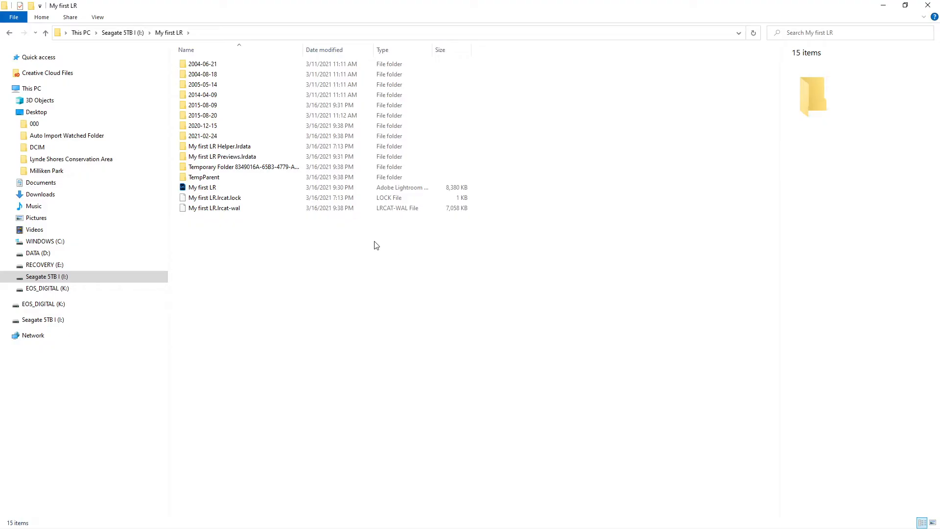
click(207, 127)
double_click(207, 131)
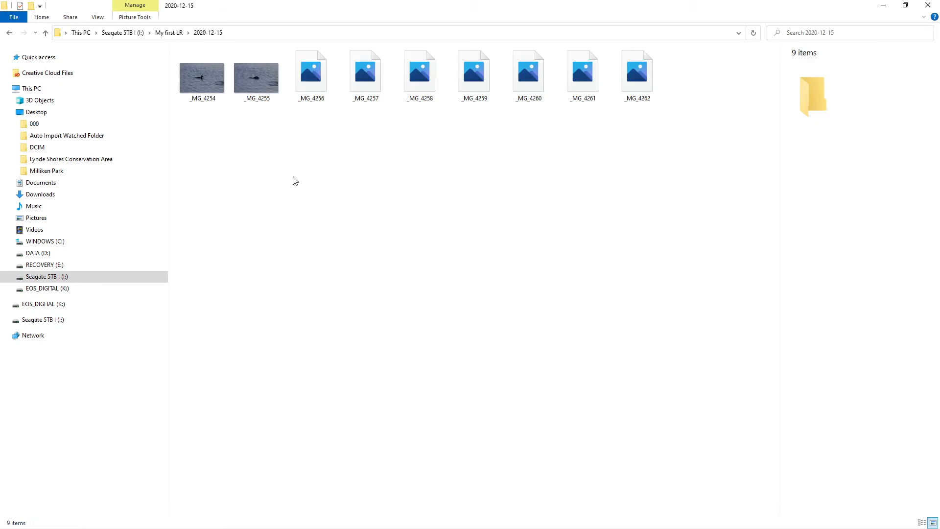
click(175, 33)
double_click(202, 136)
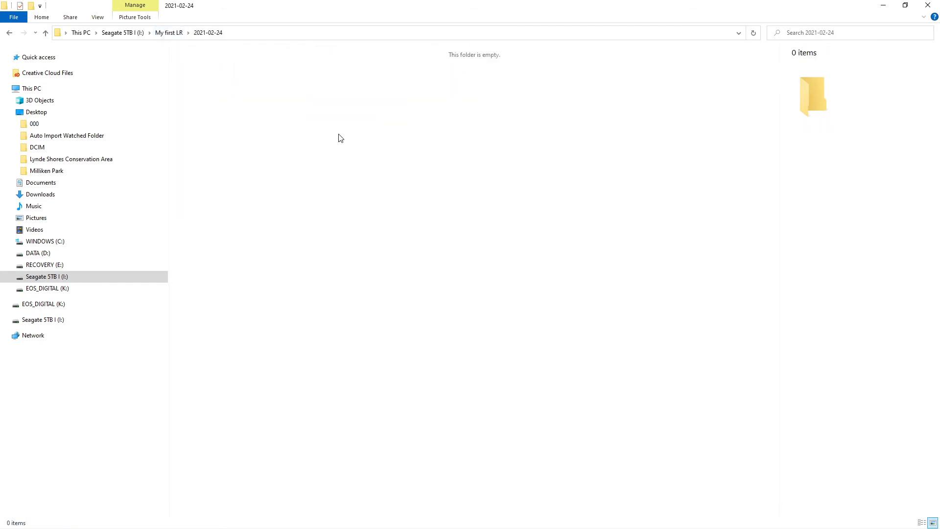
Switch back to Lightroom Classic and browse the 2020-12-15 and 2021-02-24 folders, ending on 2020-12-15.
key(alt+Tab)
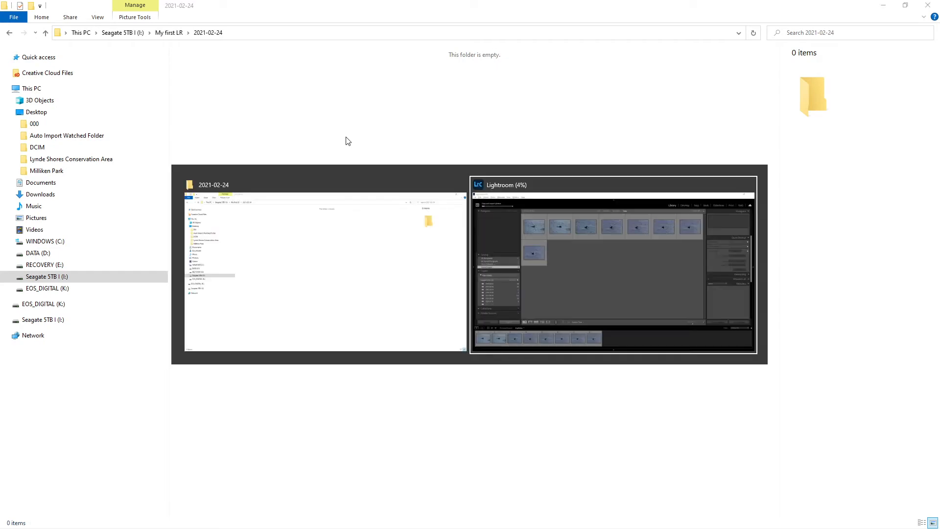
click(101, 363)
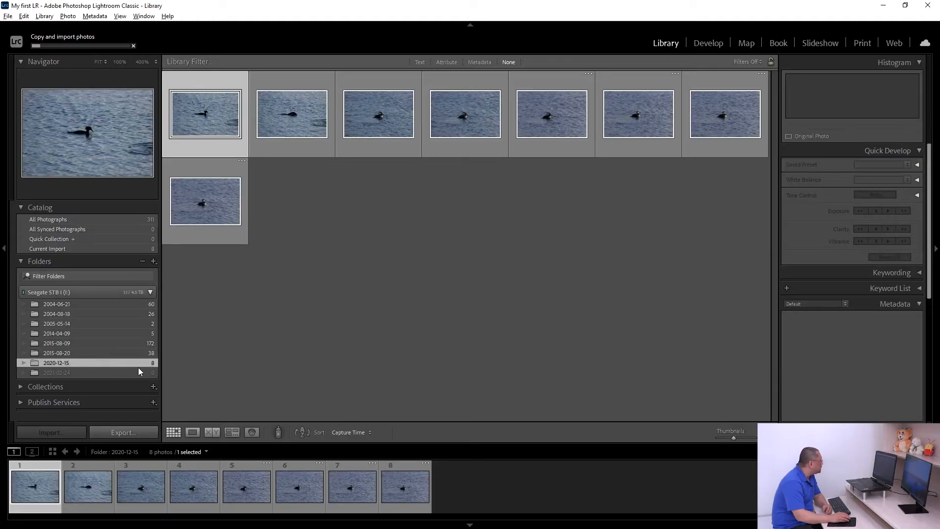
click(114, 371)
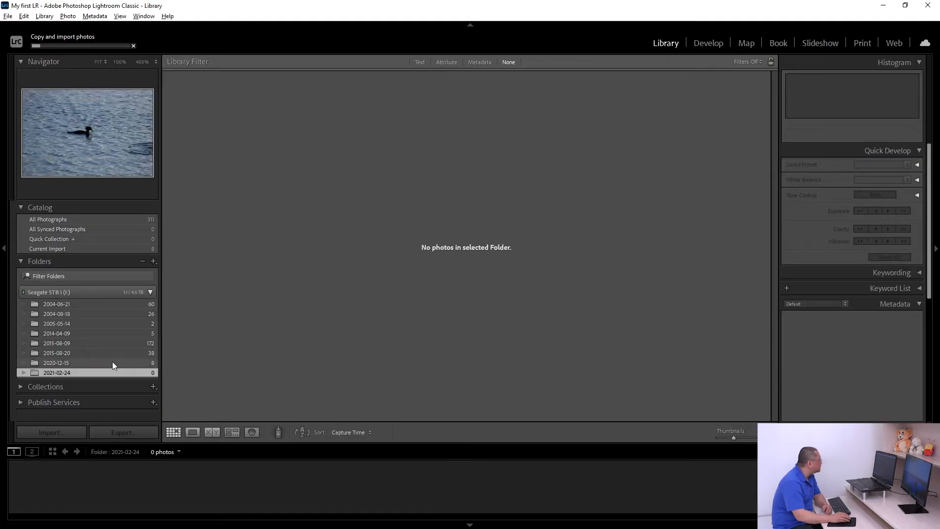
click(112, 363)
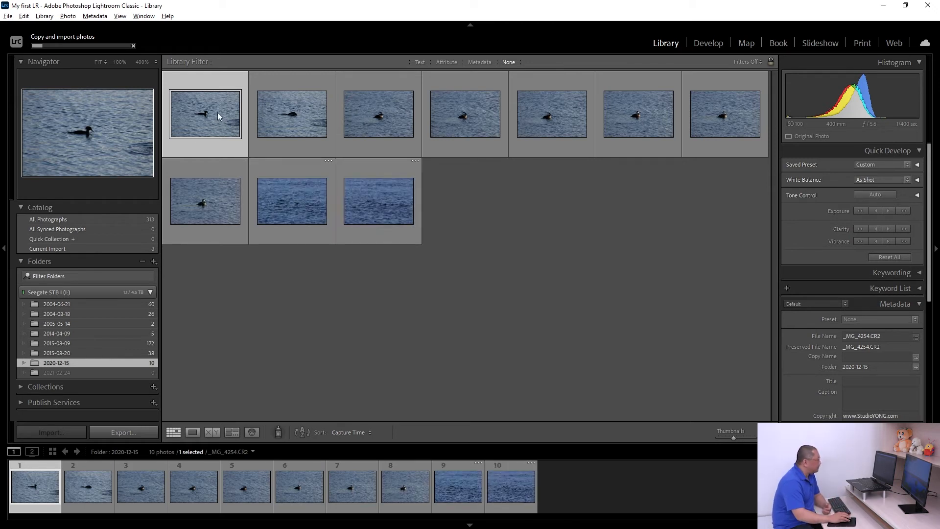
Enlarge the grid thumbnails and inspect the duck in photo _MG_4254.CR2 at Fit and 100% zoom.
key(equal)
key(equal)
key(equal)
key(equal)
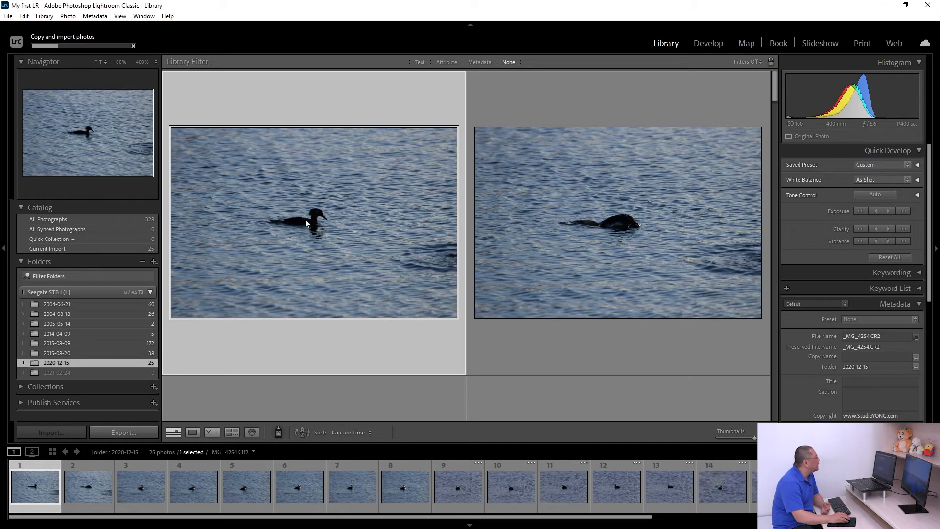
click(98, 62)
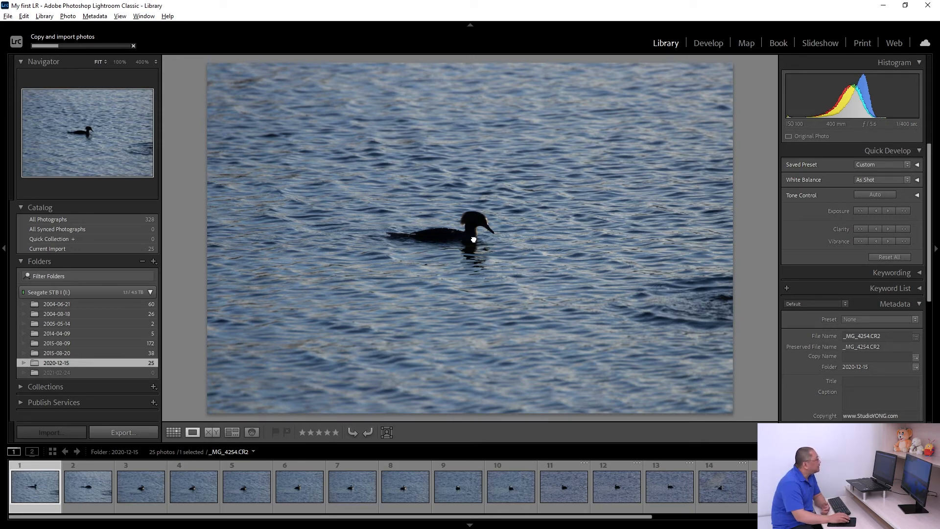
click(474, 238)
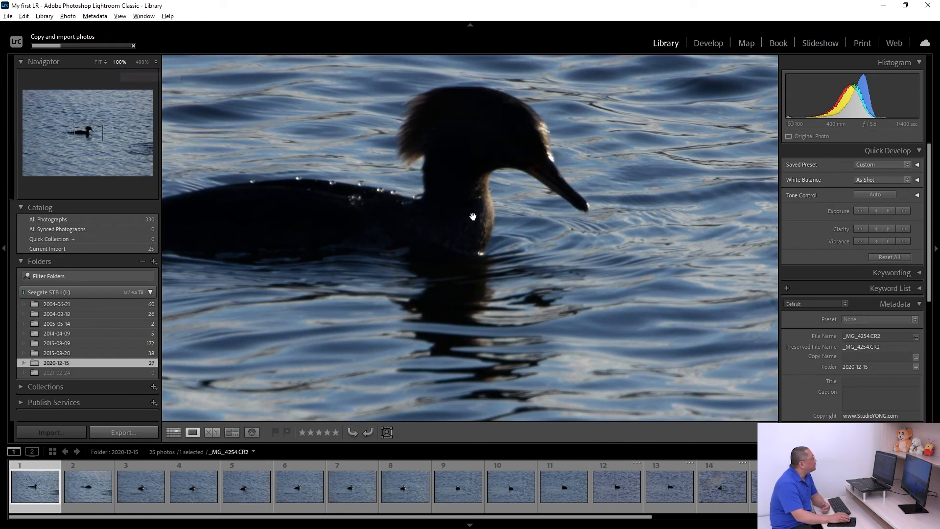
drag(473, 216, 494, 253)
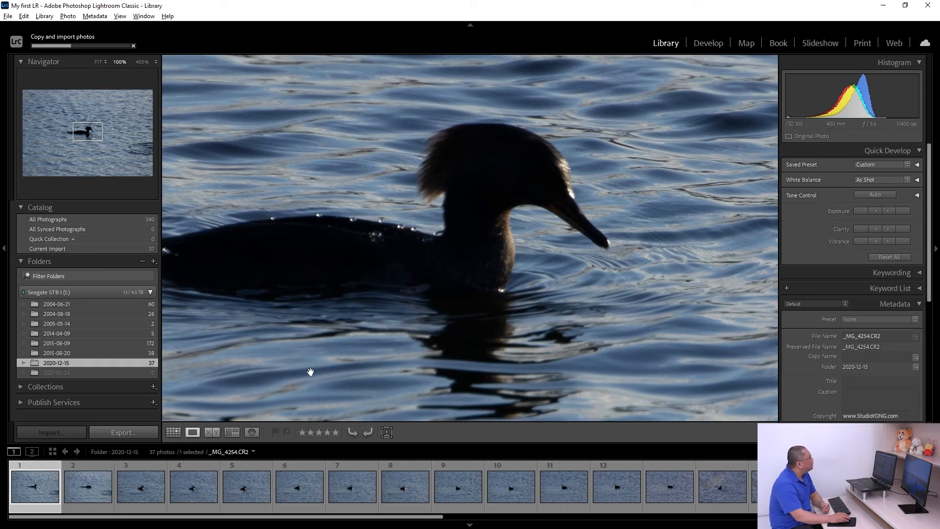
Return to the grid and reduce the thumbnail size to show five photos per row.
click(173, 433)
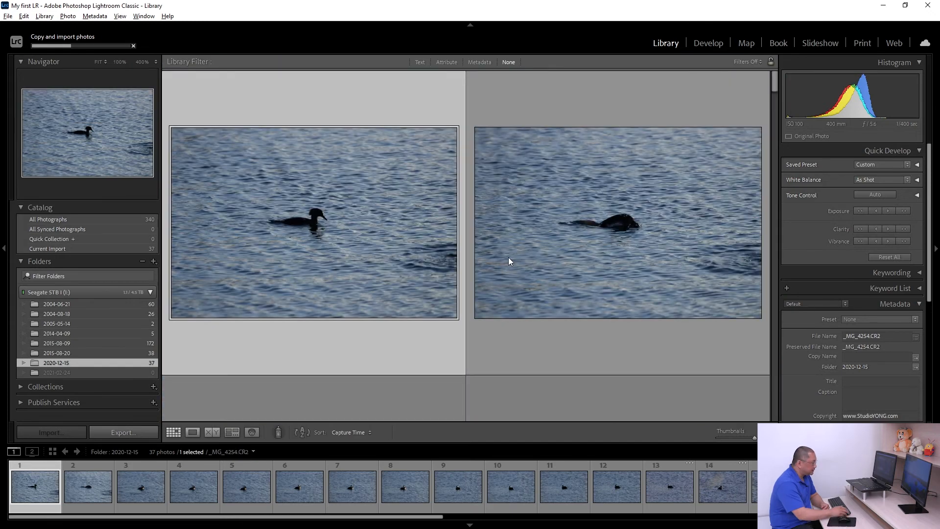
key(minus)
key(minus)
key(minus)
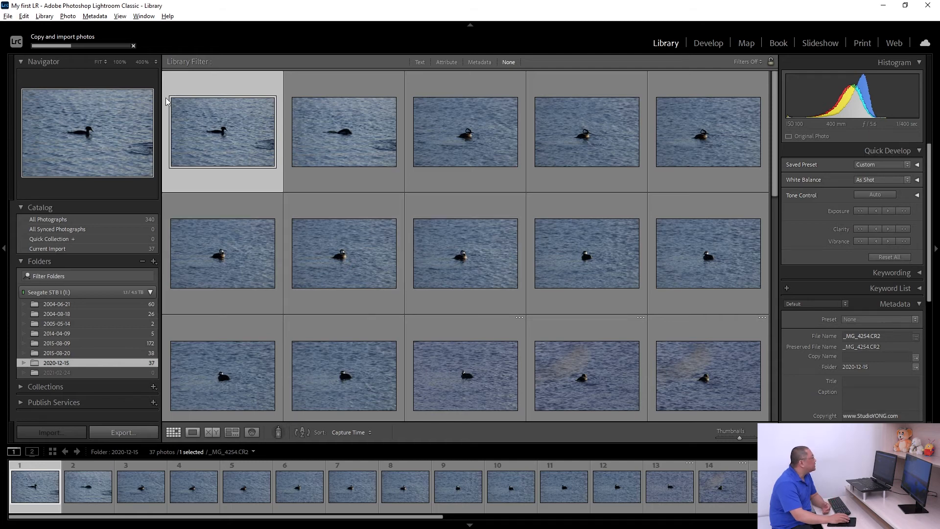
Inspect the ducks in photos _MG_4254.CR2 through _MG_4258.CR2 one by one at 100% zoom, ending at Fit.
click(118, 62)
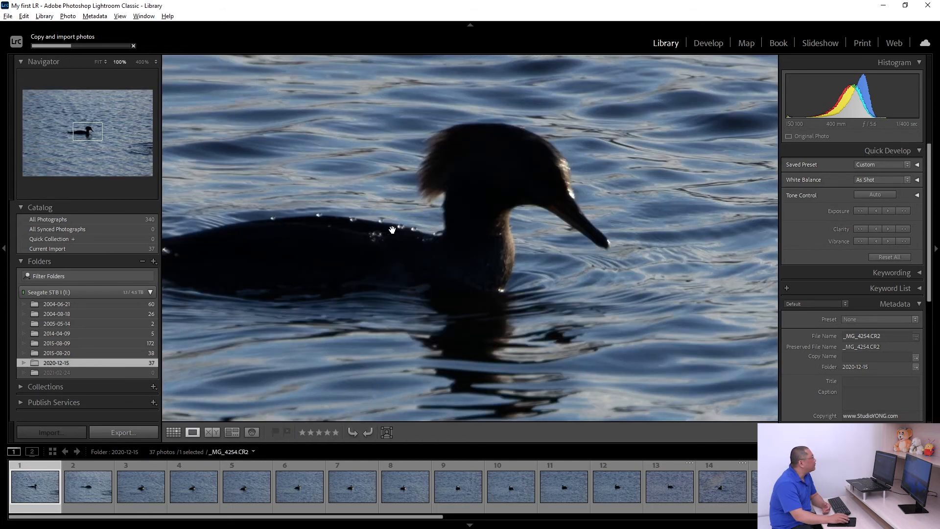
drag(460, 252, 507, 263)
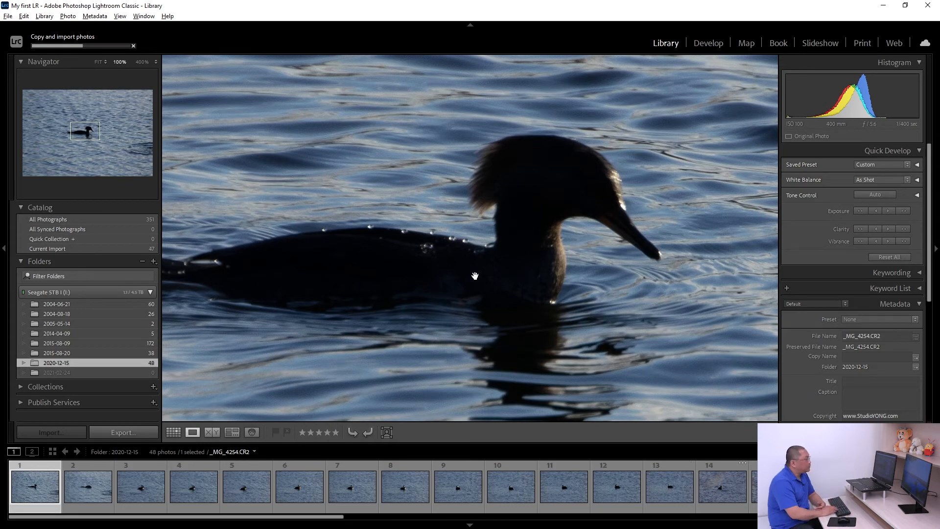
key(Right)
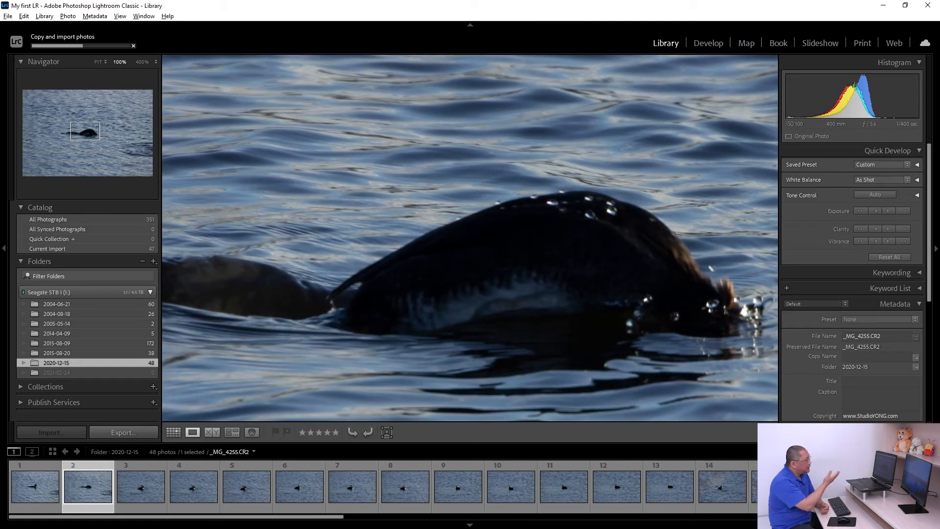
key(Right)
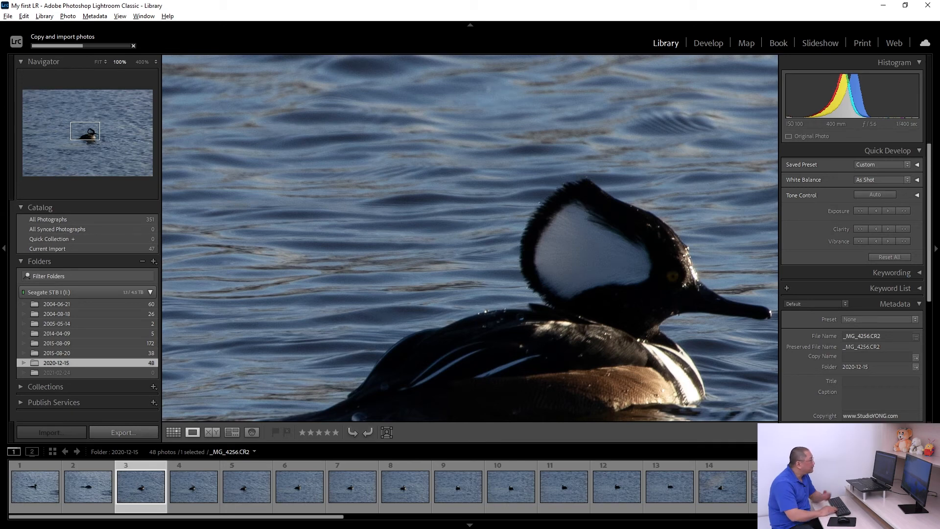
key(Right)
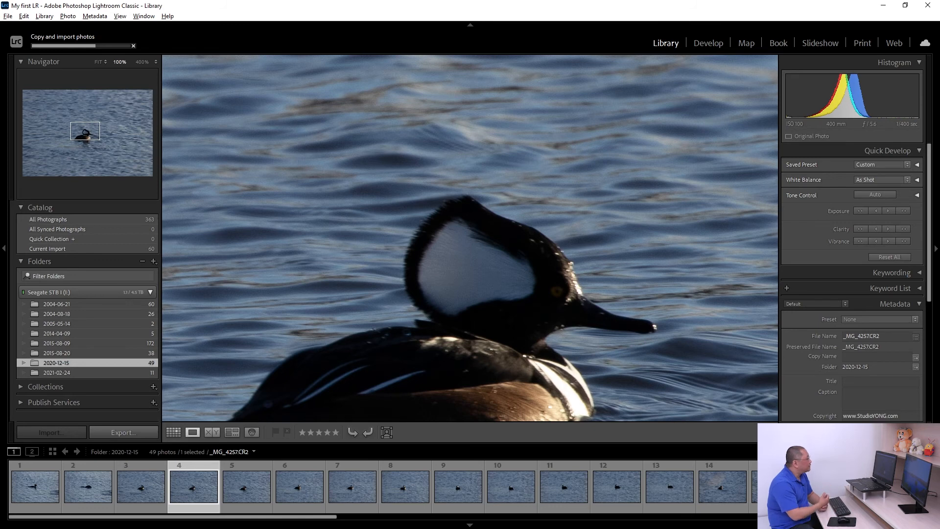
key(Right)
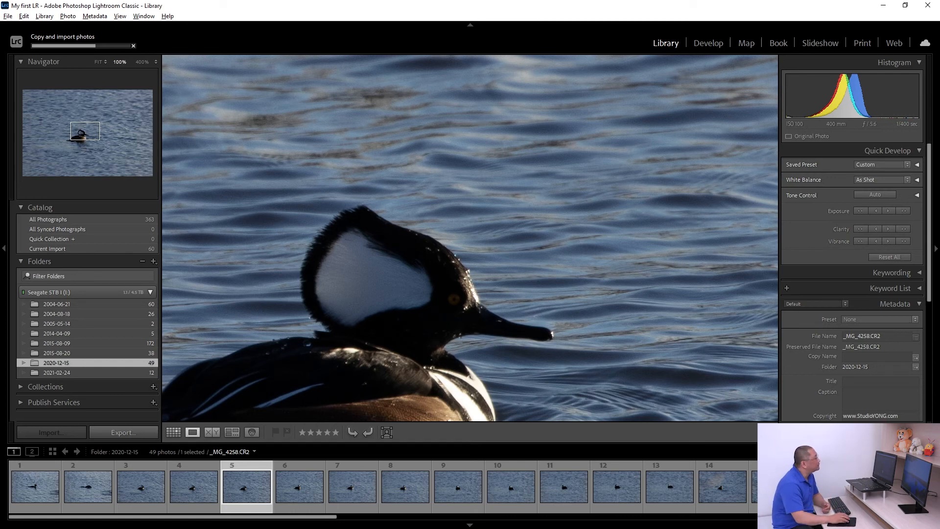
drag(465, 330, 504, 227)
click(505, 228)
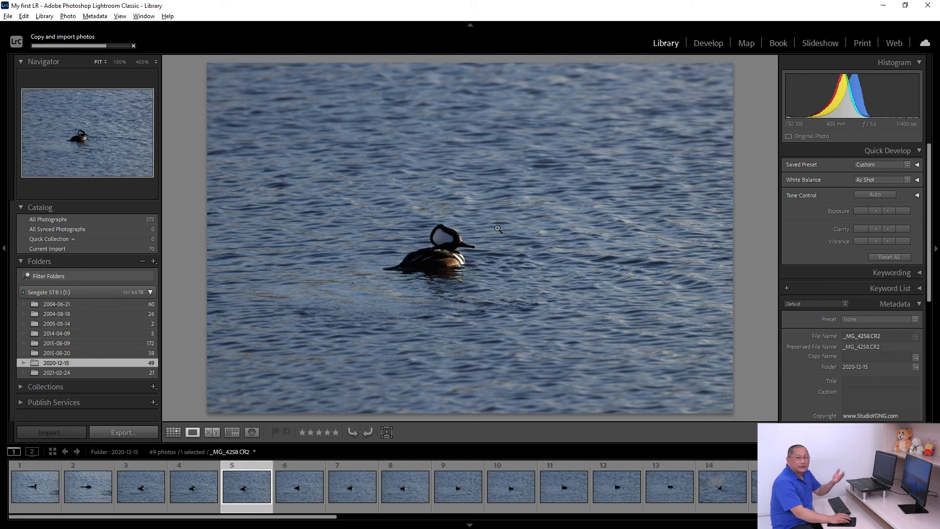
Return to the grid, look over the thumbnails, and select all photos in the 2020-12-15 folder.
click(174, 432)
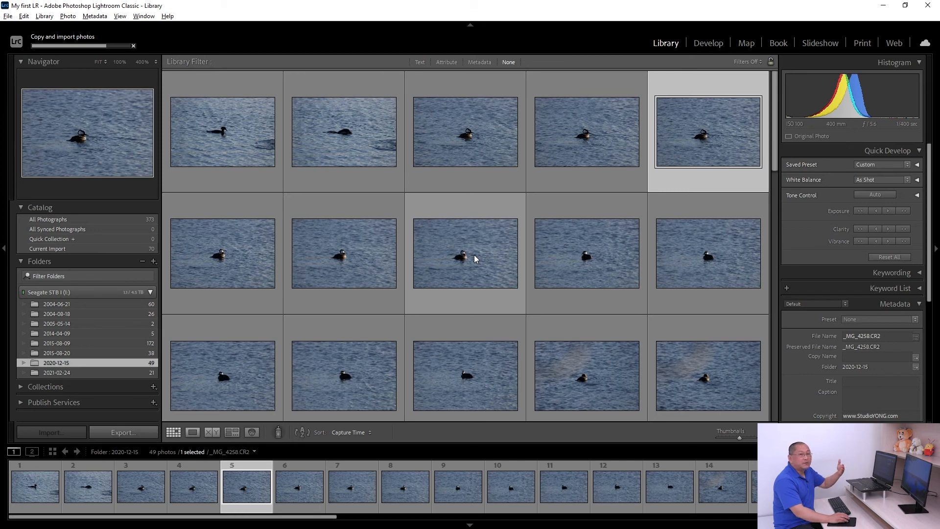
scroll(475, 255, down, 3)
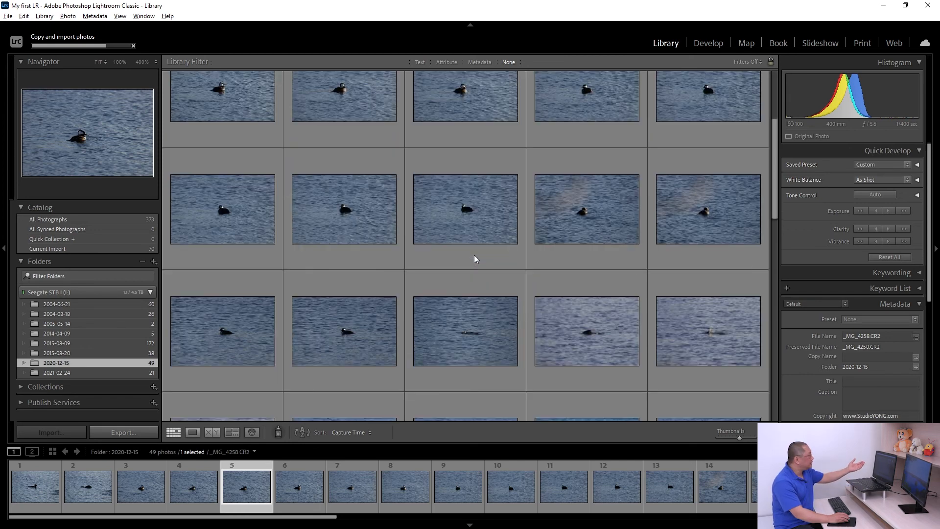
scroll(475, 255, up, 3)
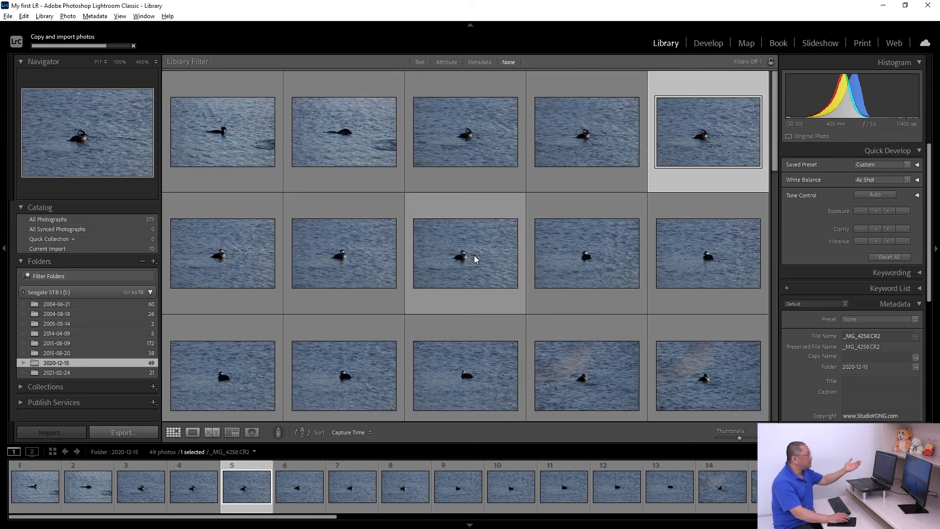
click(475, 259)
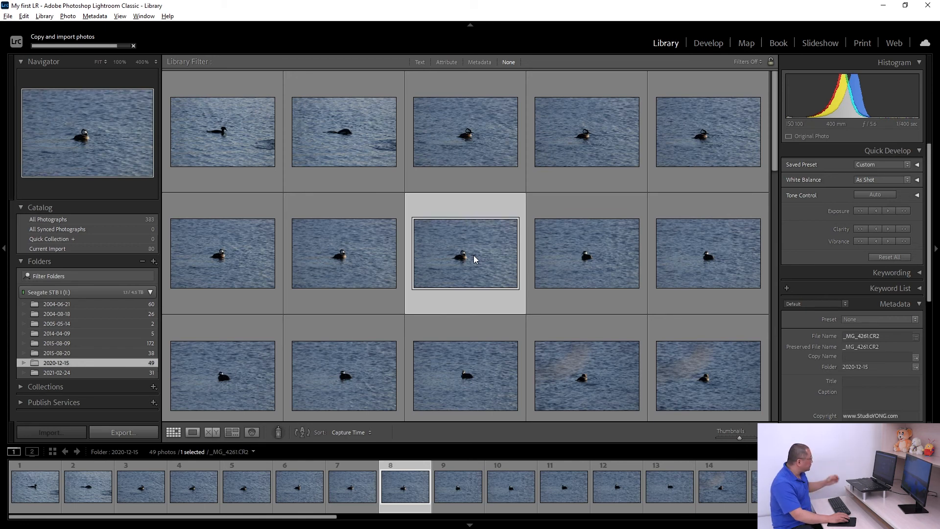
key(ctrl+a)
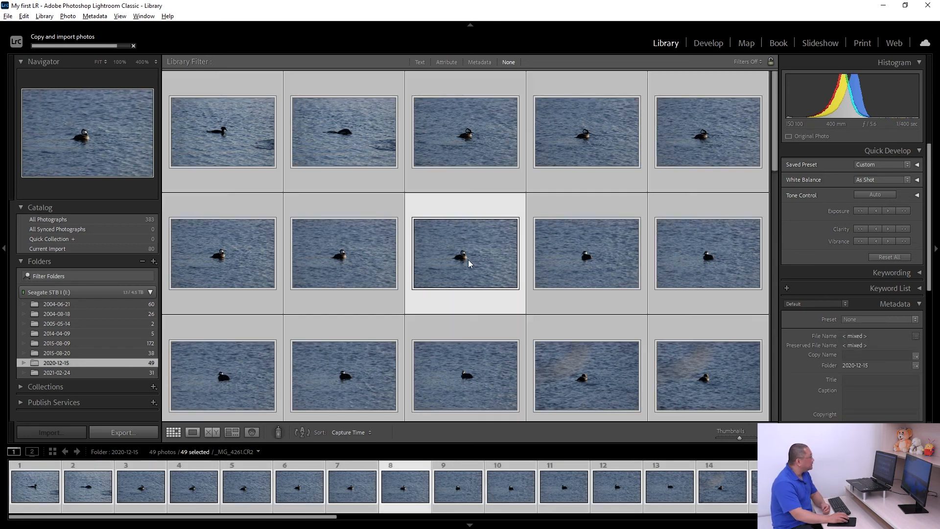
Look up the Build 1:1 Previews command for the selected photos without running it.
click(44, 16)
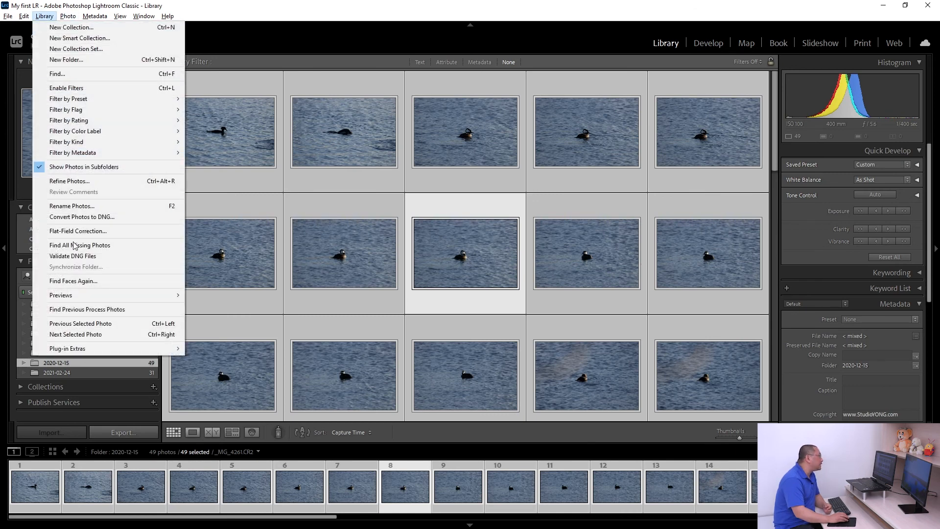
mouse_move(165, 300)
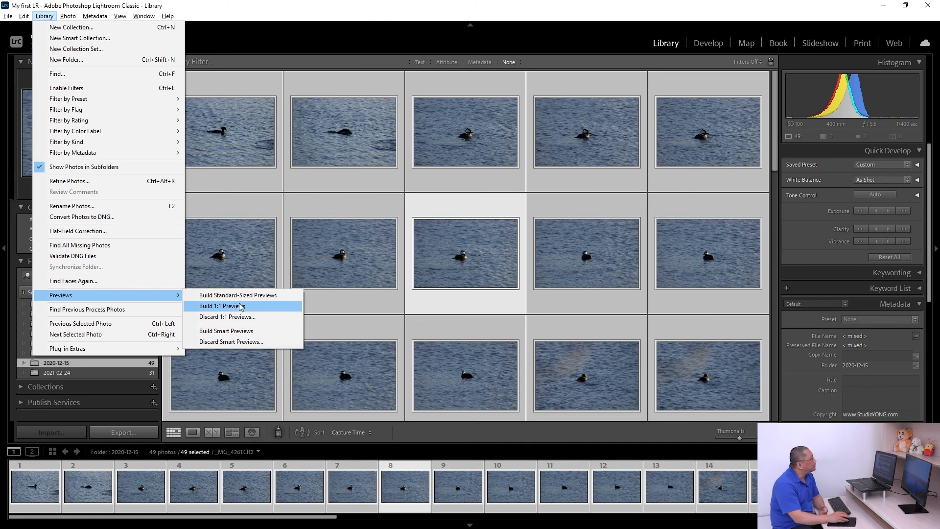
click(459, 254)
With all photos still selected, check _MG_4254.CR2 to _MG_4258.CR2 again at 100% and return the last one to Fit.
double_click(234, 133)
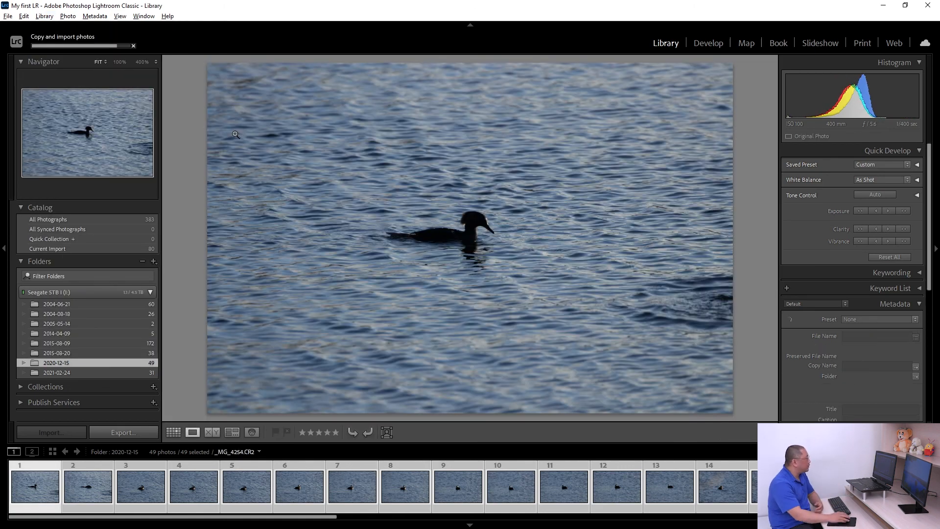
click(462, 228)
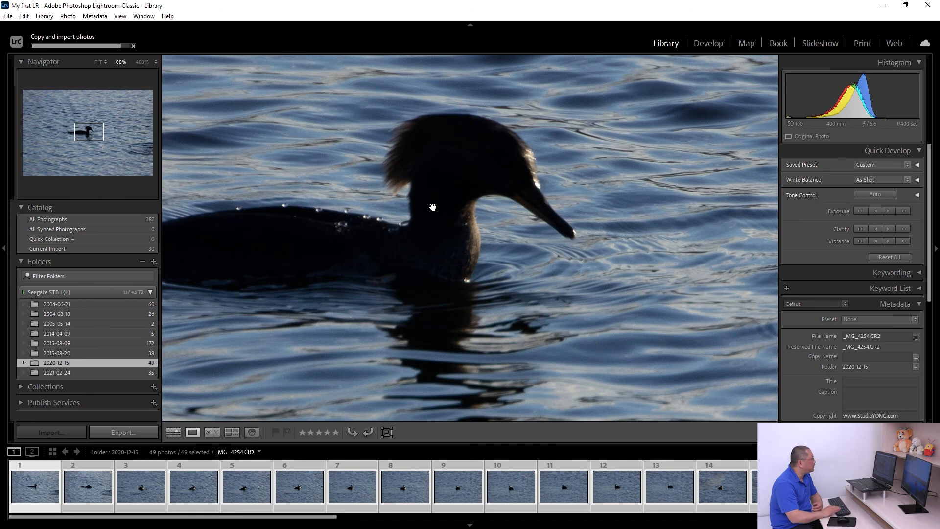
key(Right)
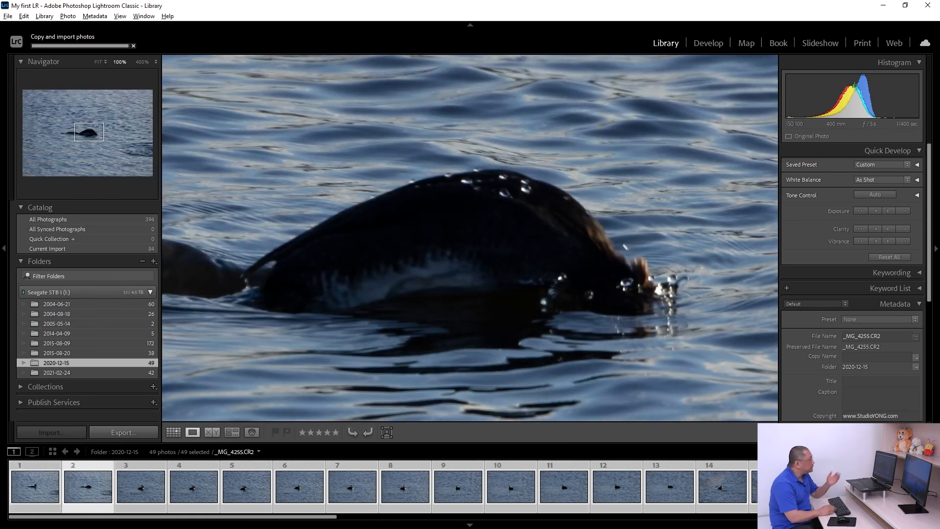
key(Right)
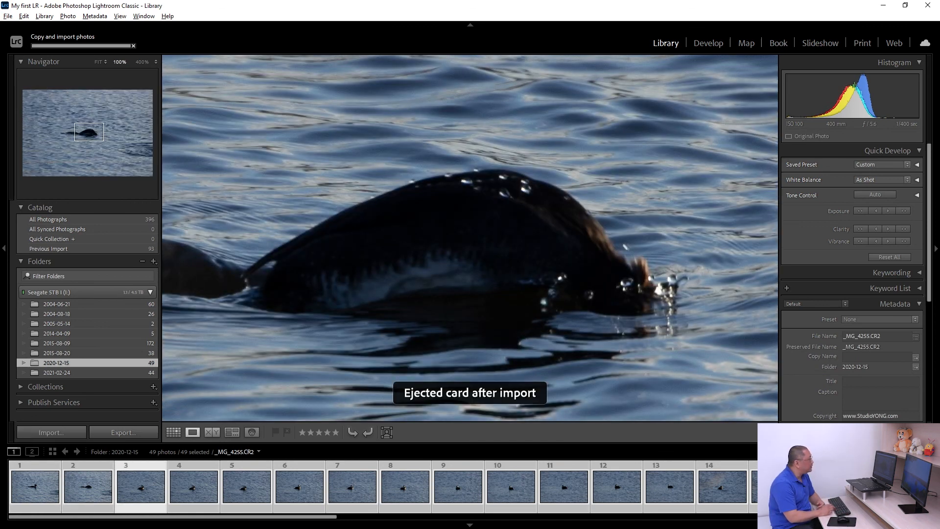
key(Right)
key(Right)
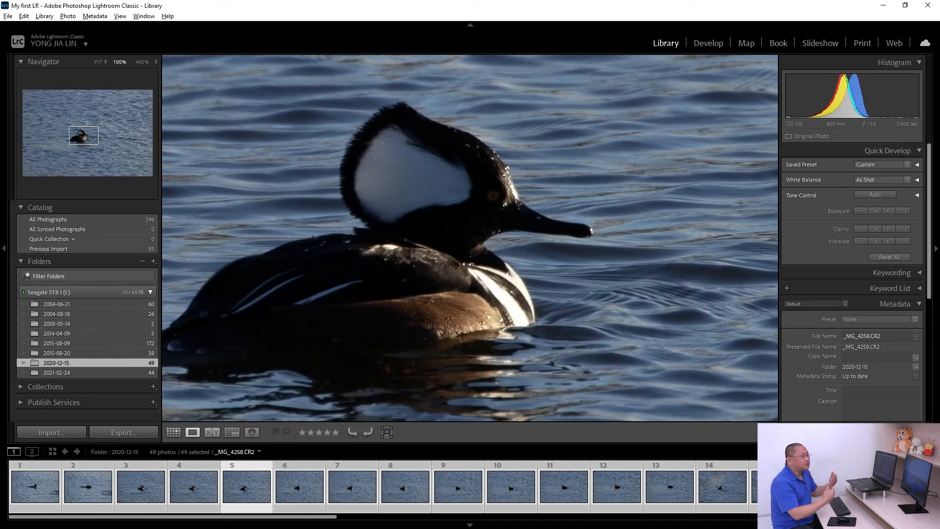
drag(474, 254, 501, 280)
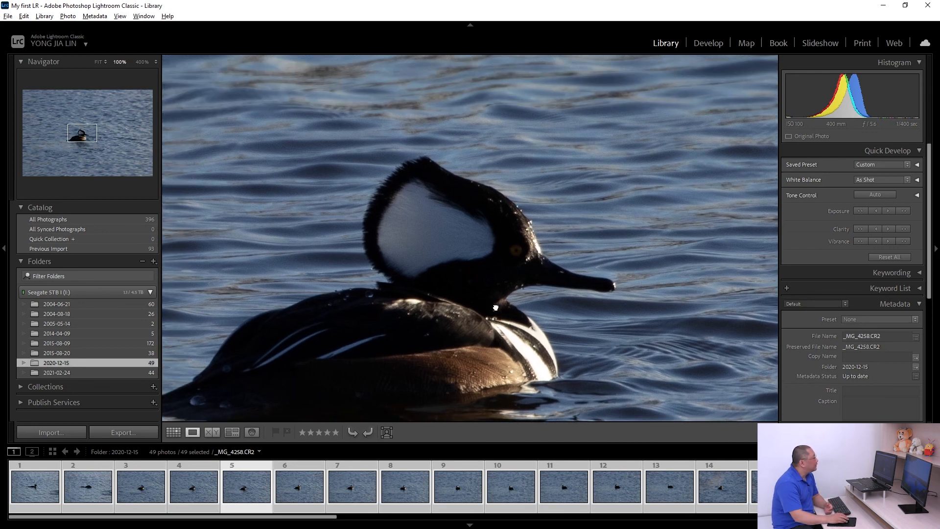
click(510, 272)
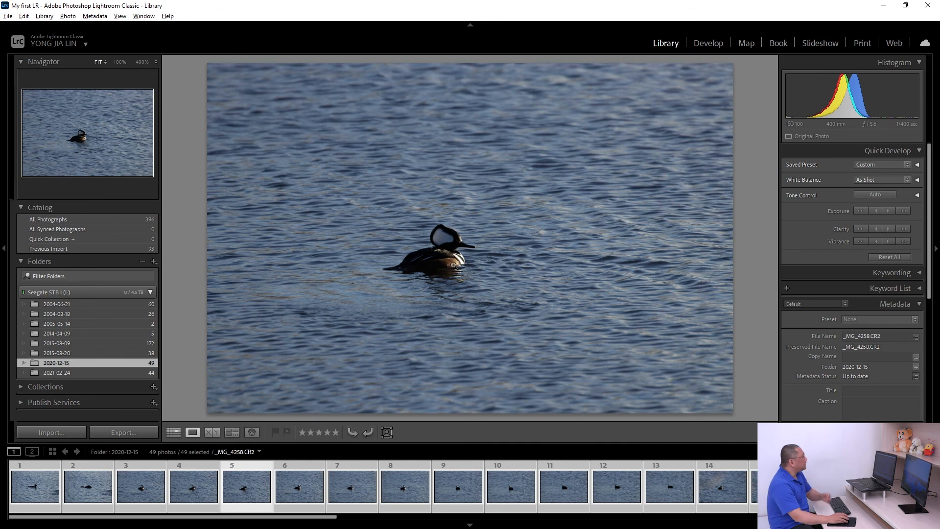